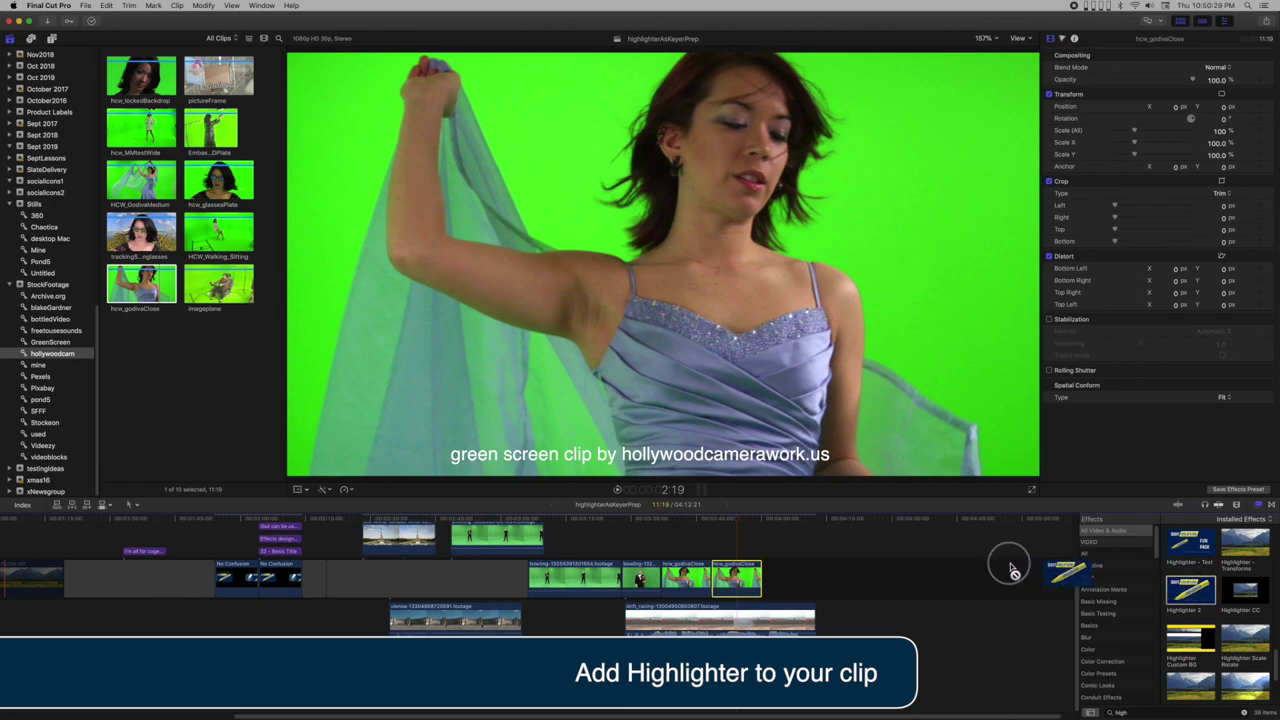
# Apply Highlighter 2 to the dancer clip and set its Fill Opacity to 0%.
pyautogui.moveTo(1195, 592); pyautogui.dragTo(740, 578)
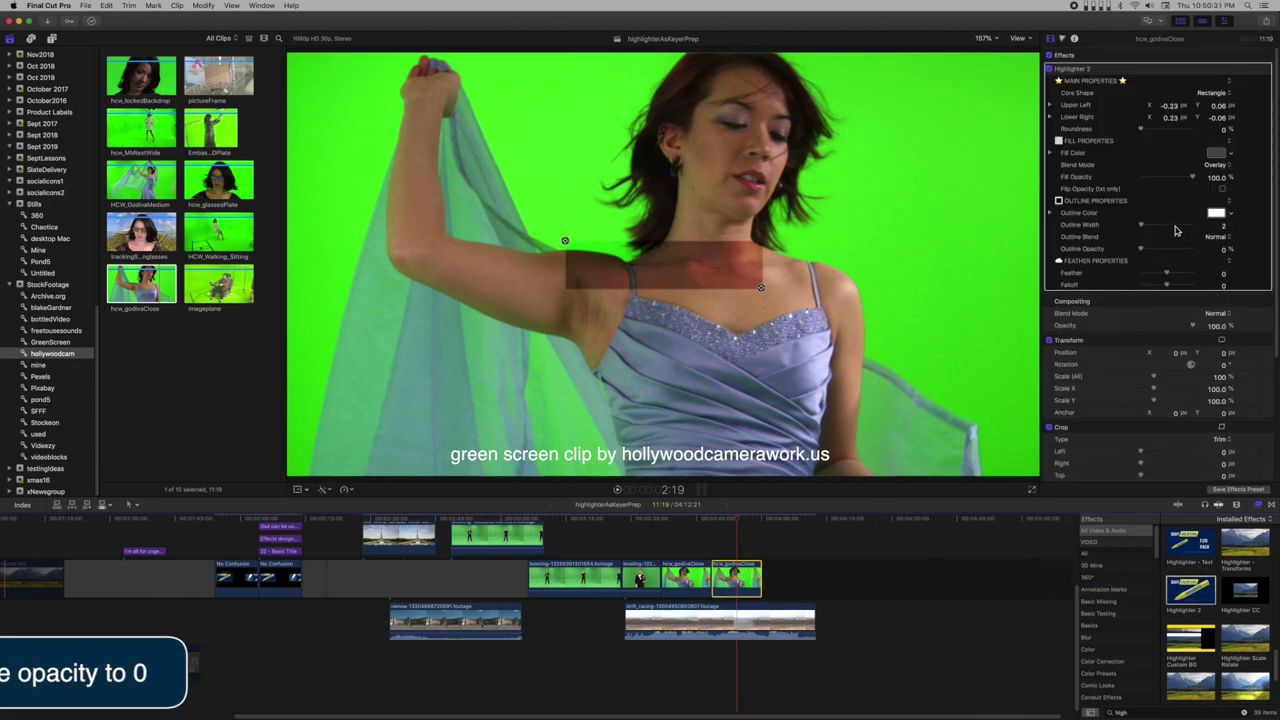
pyautogui.moveTo(1192, 177); pyautogui.dragTo(1052, 185)
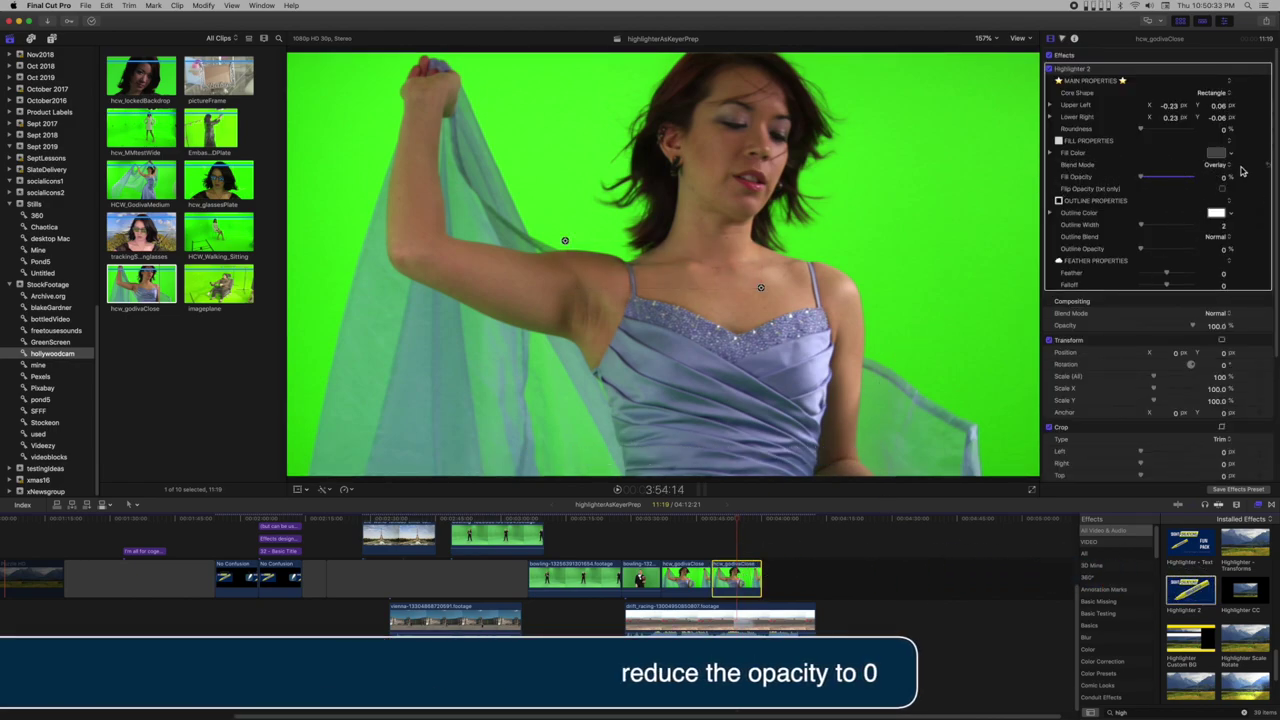
# Add a color mask to Highlighter 2, sampling several green backdrop areas including around the hair.
pyautogui.click(1221, 69)
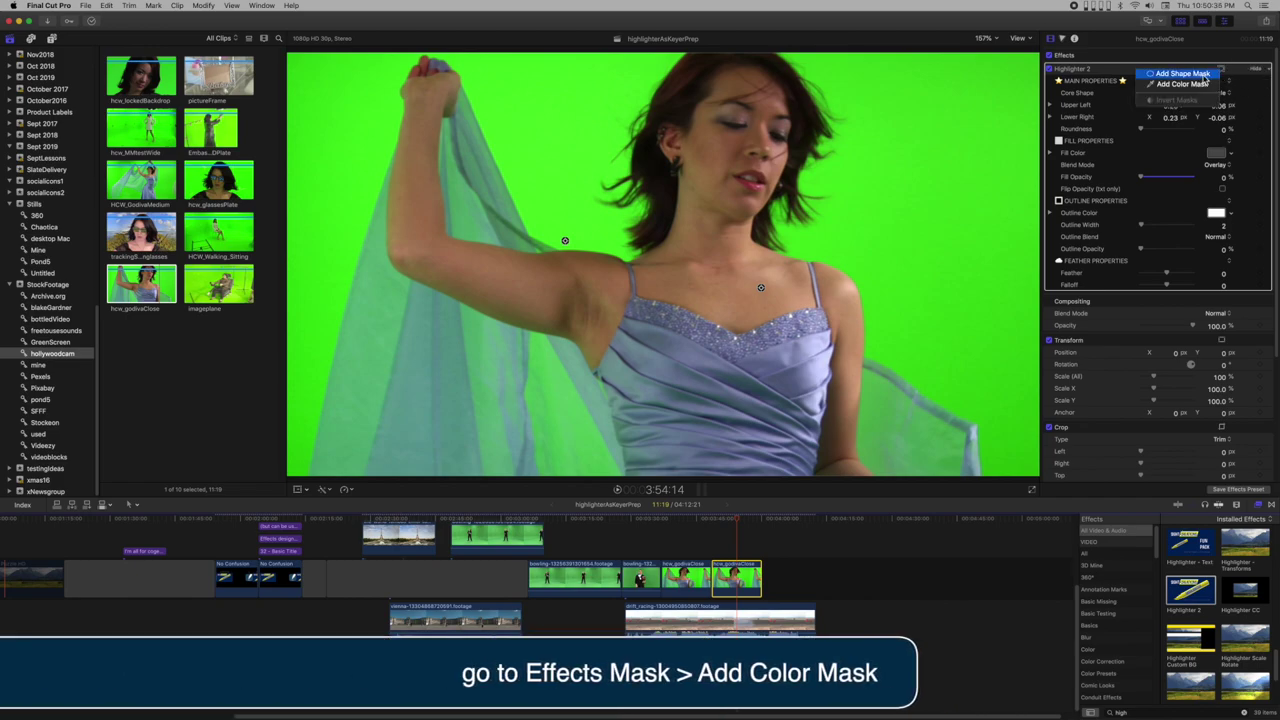
pyautogui.click(1190, 85)
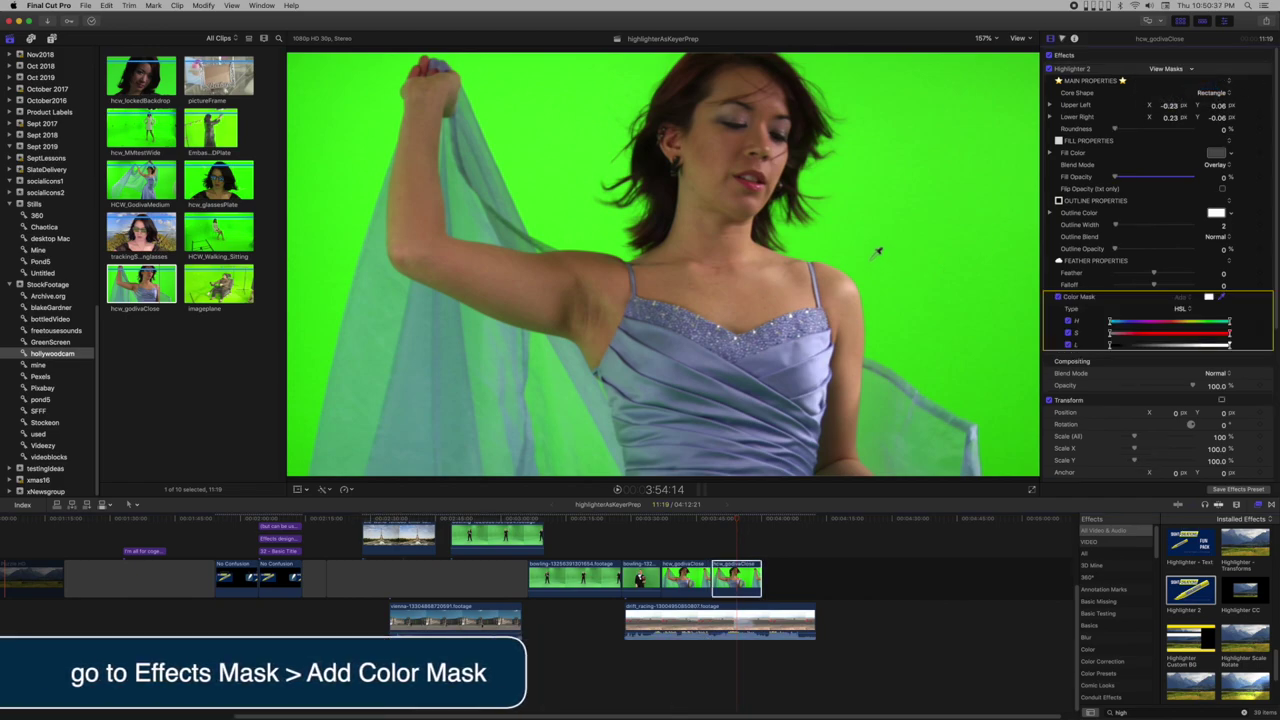
pyautogui.click(851, 240)
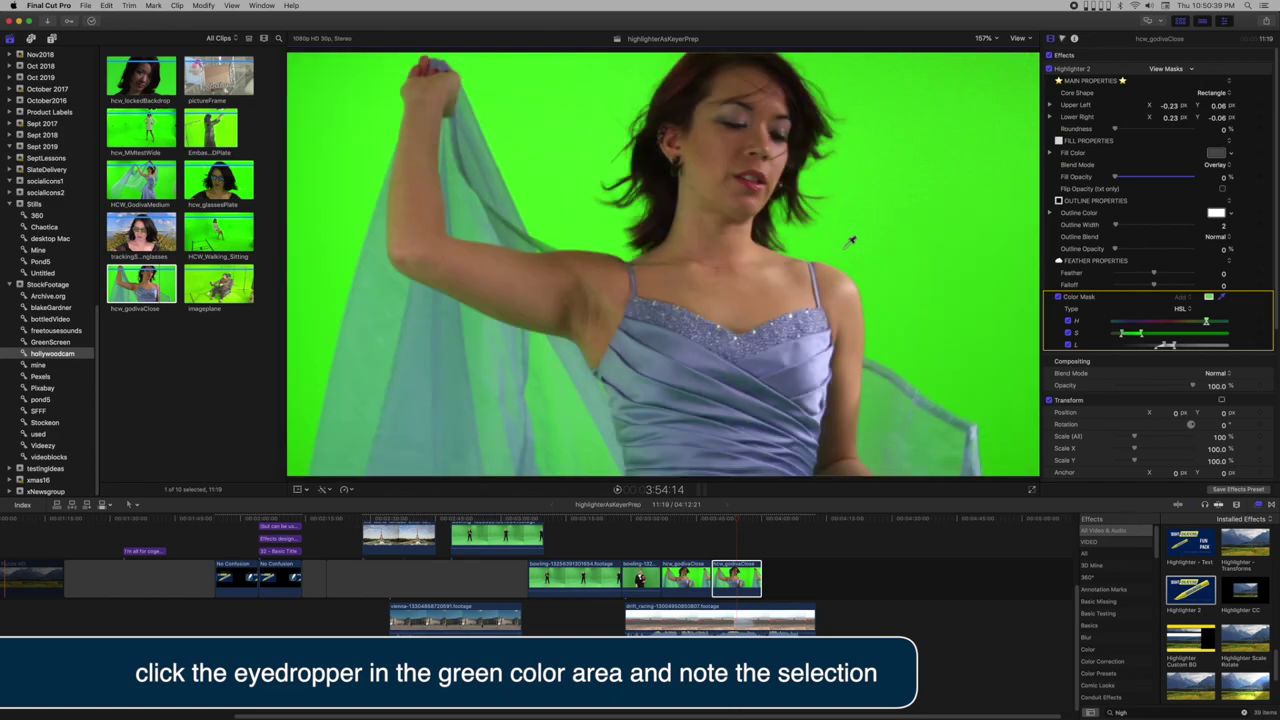
pyautogui.click(309, 350)
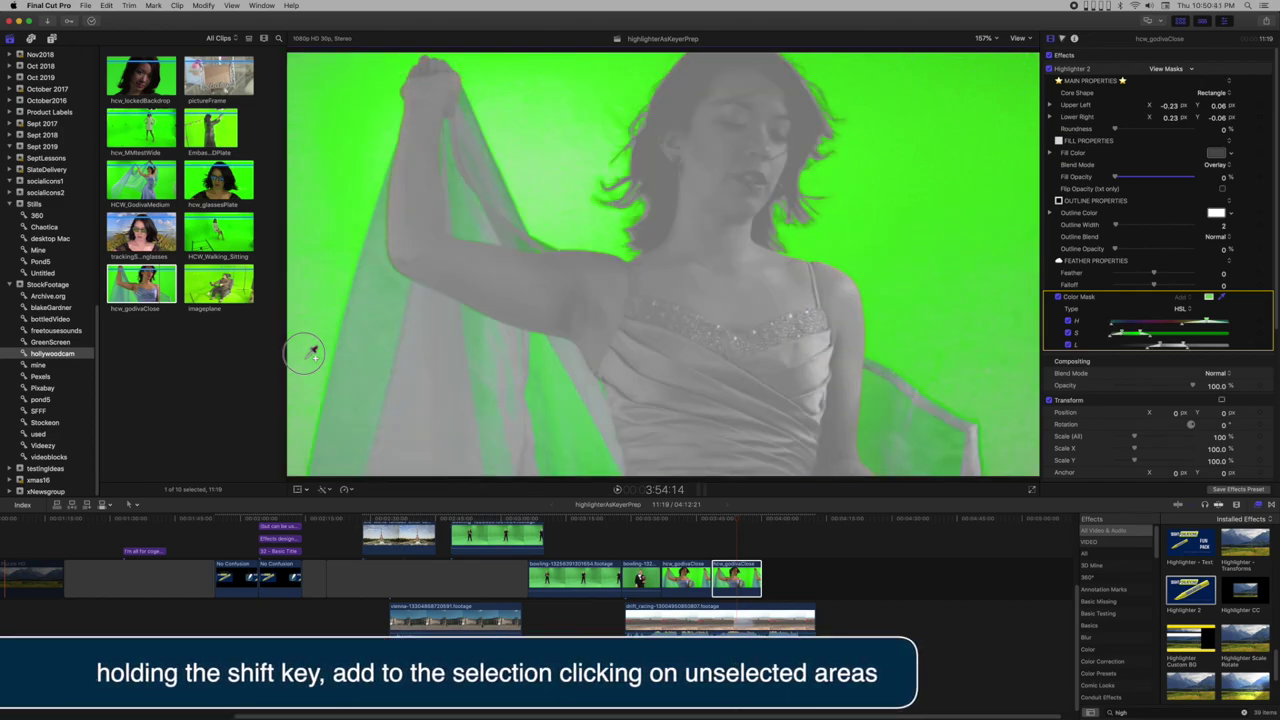
pyautogui.keyDown('shift'); pyautogui.click(1027, 441); pyautogui.keyUp('shift')
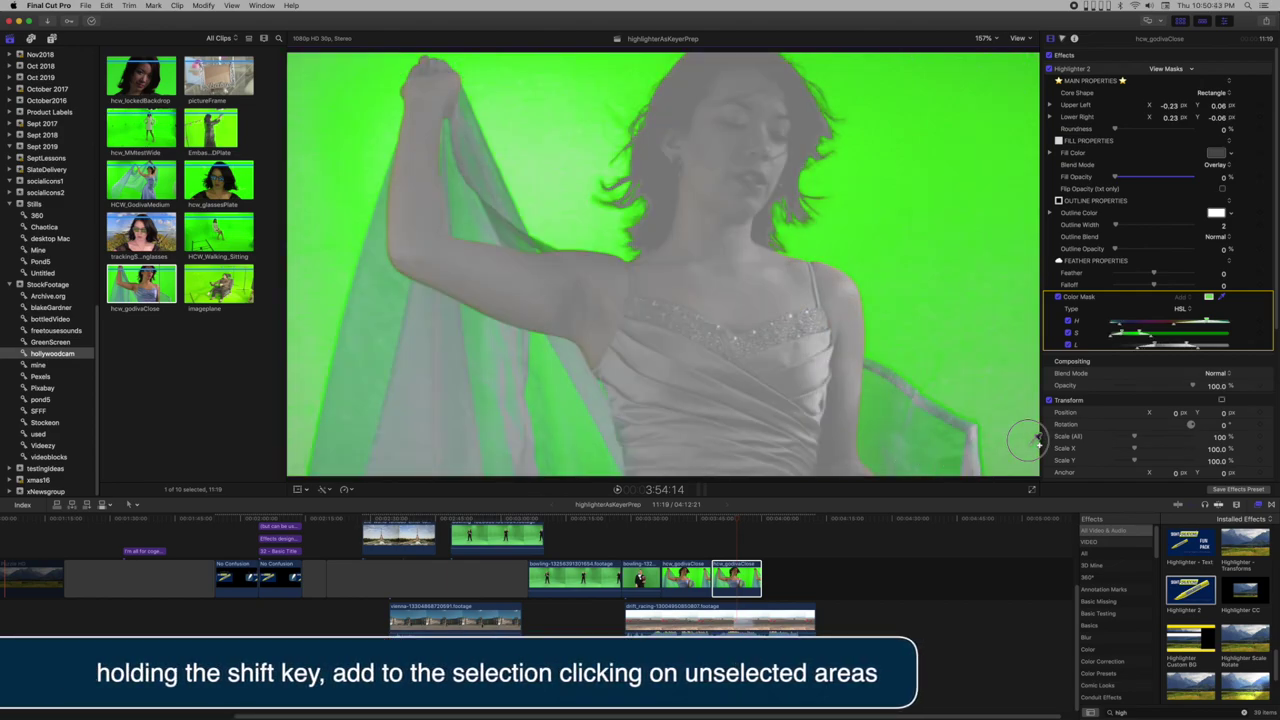
pyautogui.moveTo(1027, 444); pyautogui.dragTo(1029, 441)
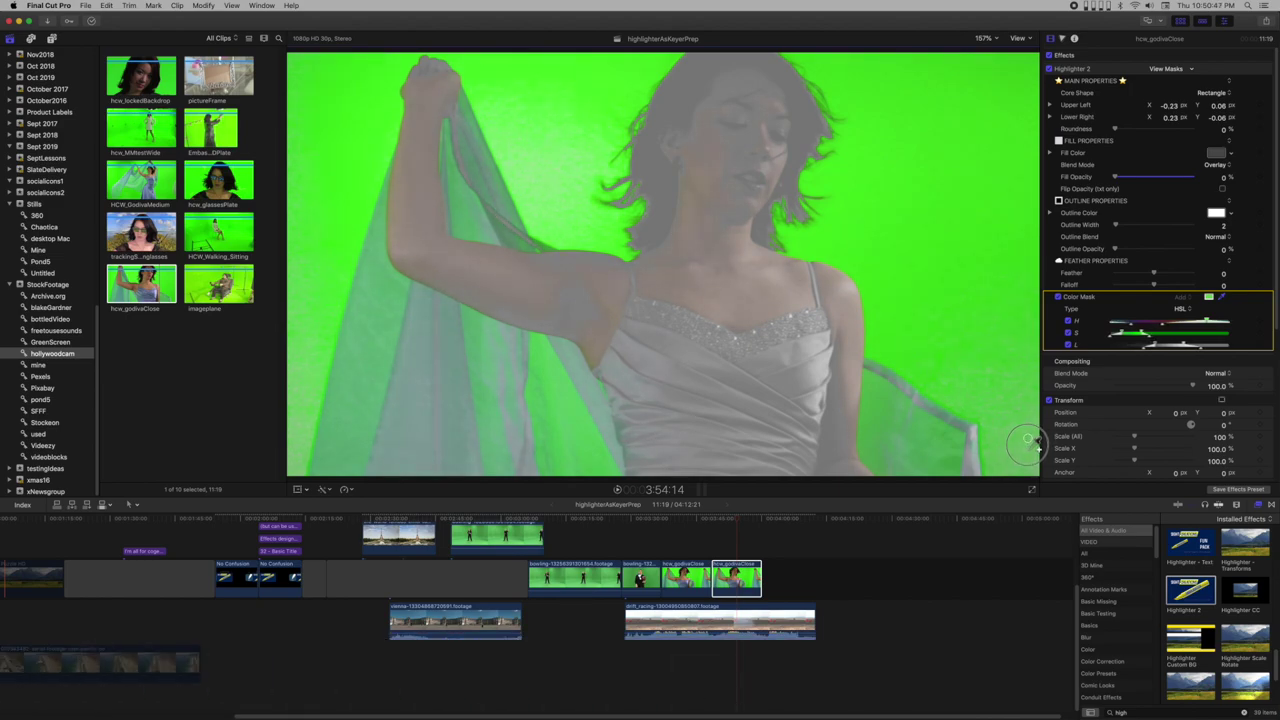
pyautogui.moveTo(1027, 441); pyautogui.dragTo(1029, 442)
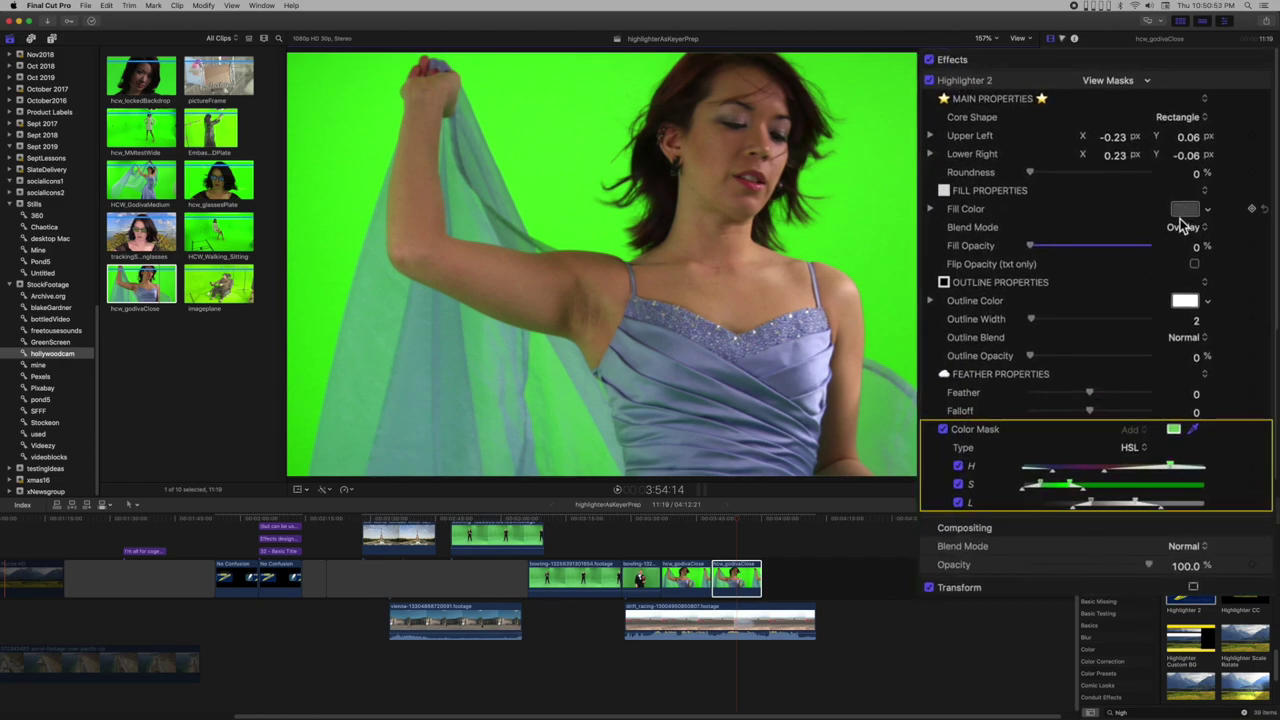
# Switch Highlighter 2's blend mode to Stencil Luma and widen the mask's lightness range and smoothing.
pyautogui.click(1182, 226)
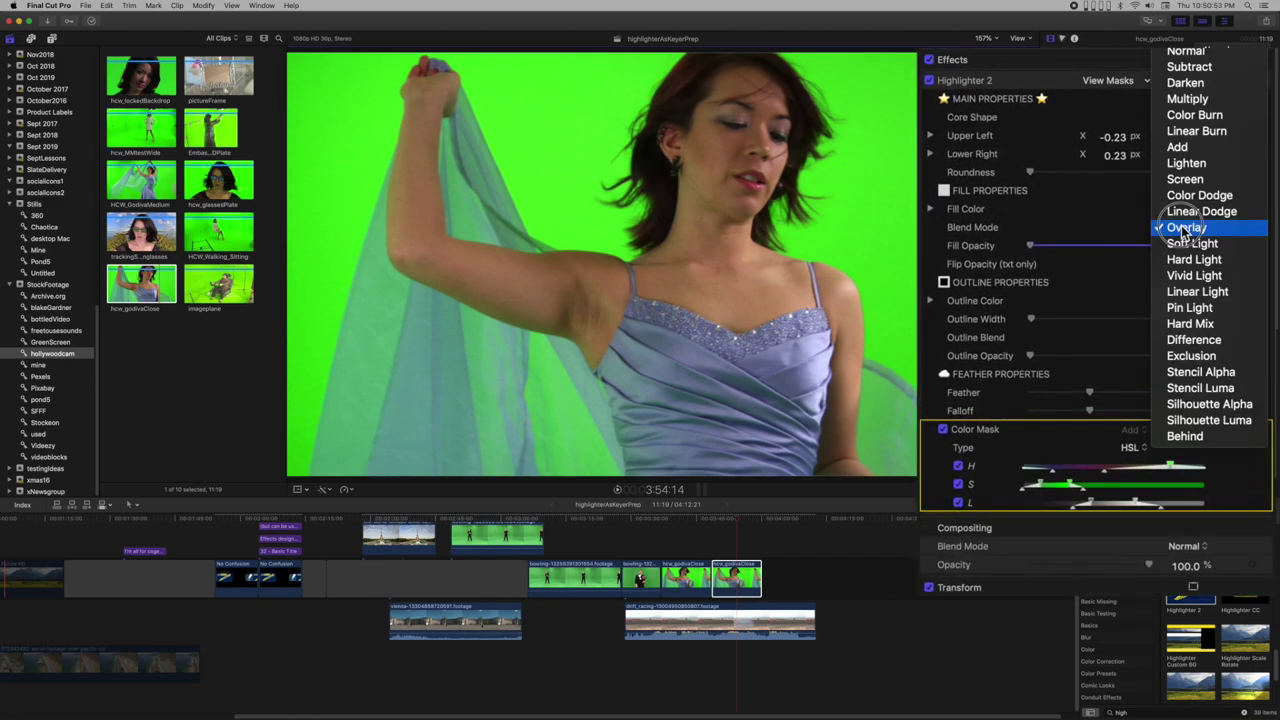
pyautogui.click(1200, 388)
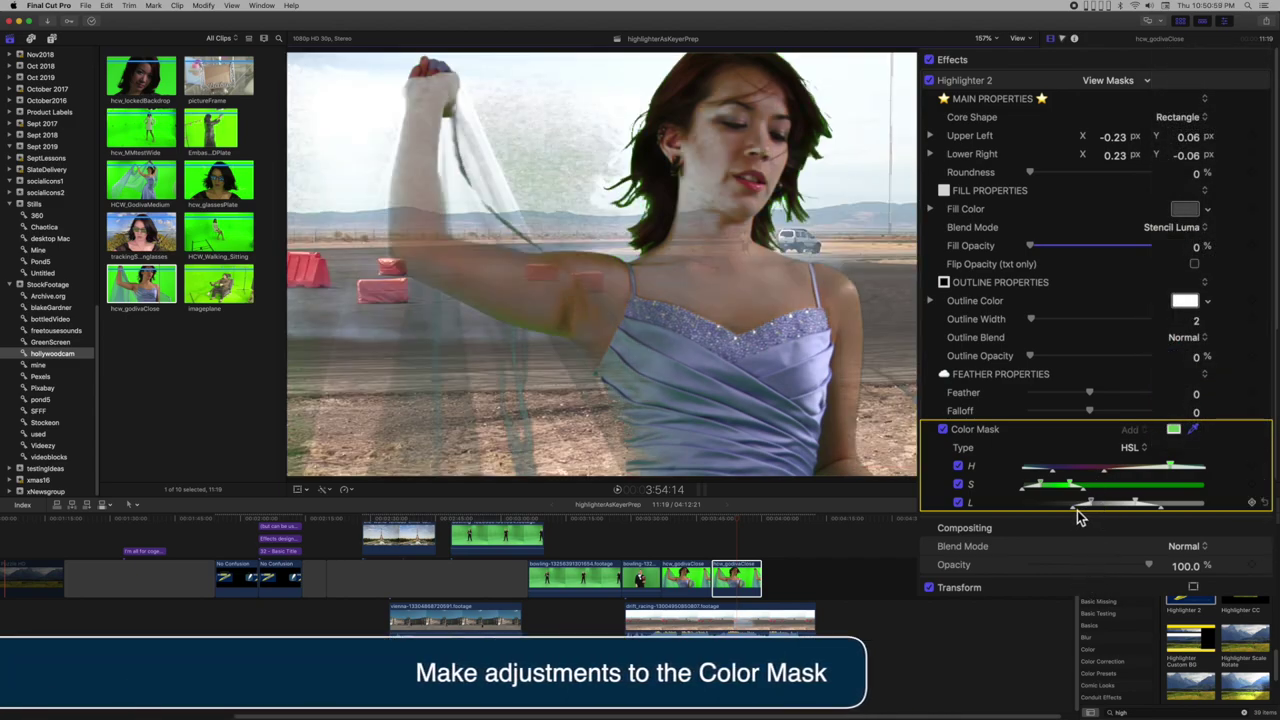
pyautogui.moveTo(1075, 515); pyautogui.dragTo(1040, 518)
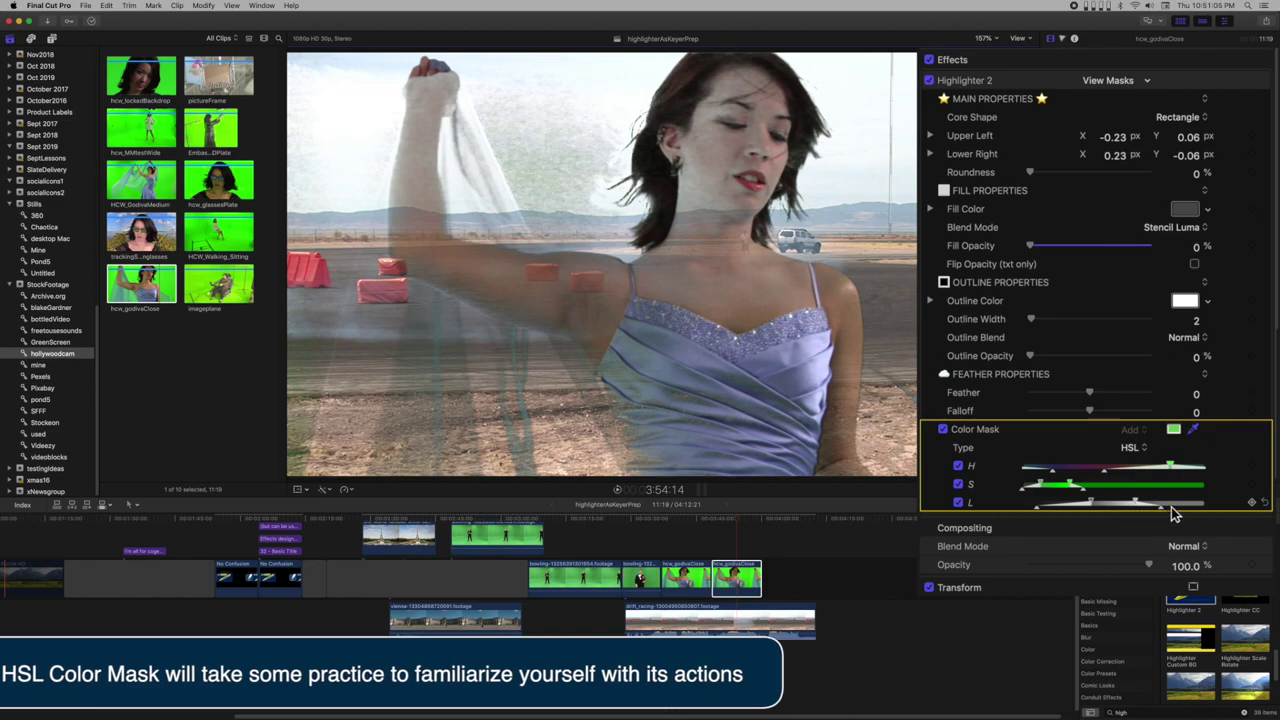
pyautogui.moveTo(1143, 508); pyautogui.dragTo(1160, 510)
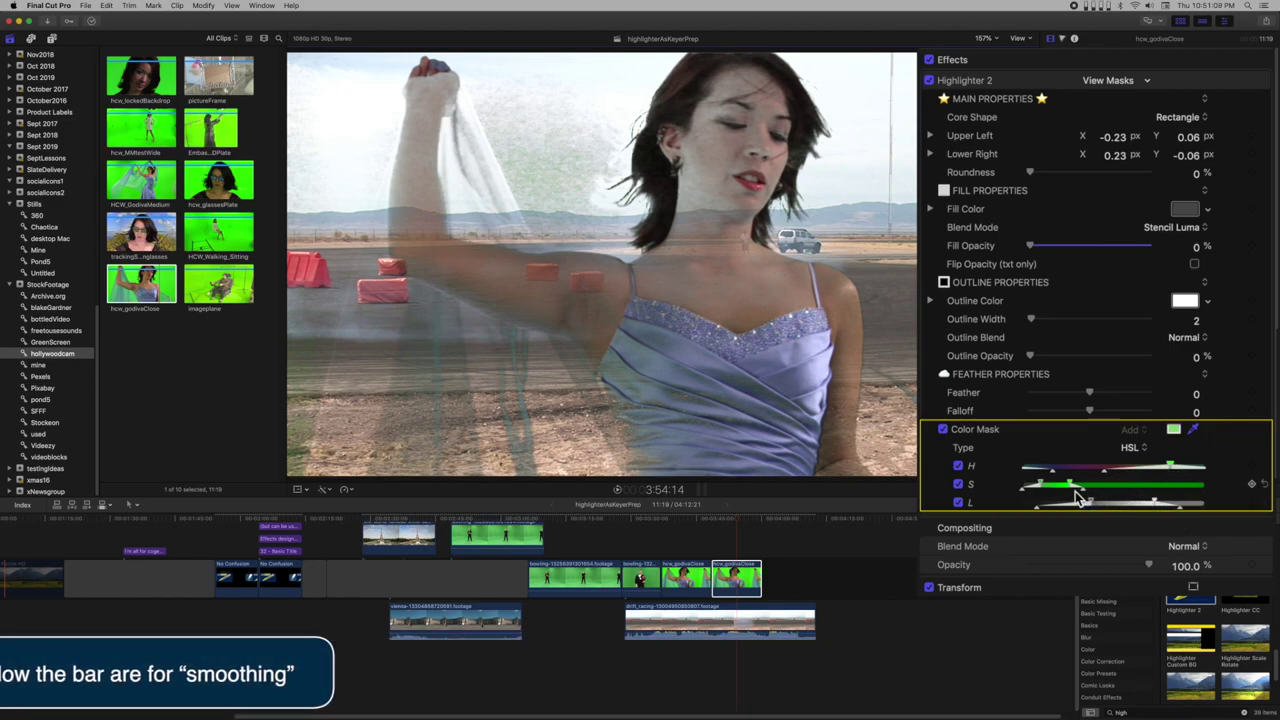
# Adjust the color mask's saturation range to bring back the green-tinged scarf.
pyautogui.moveTo(1057, 490); pyautogui.dragTo(1087, 490)
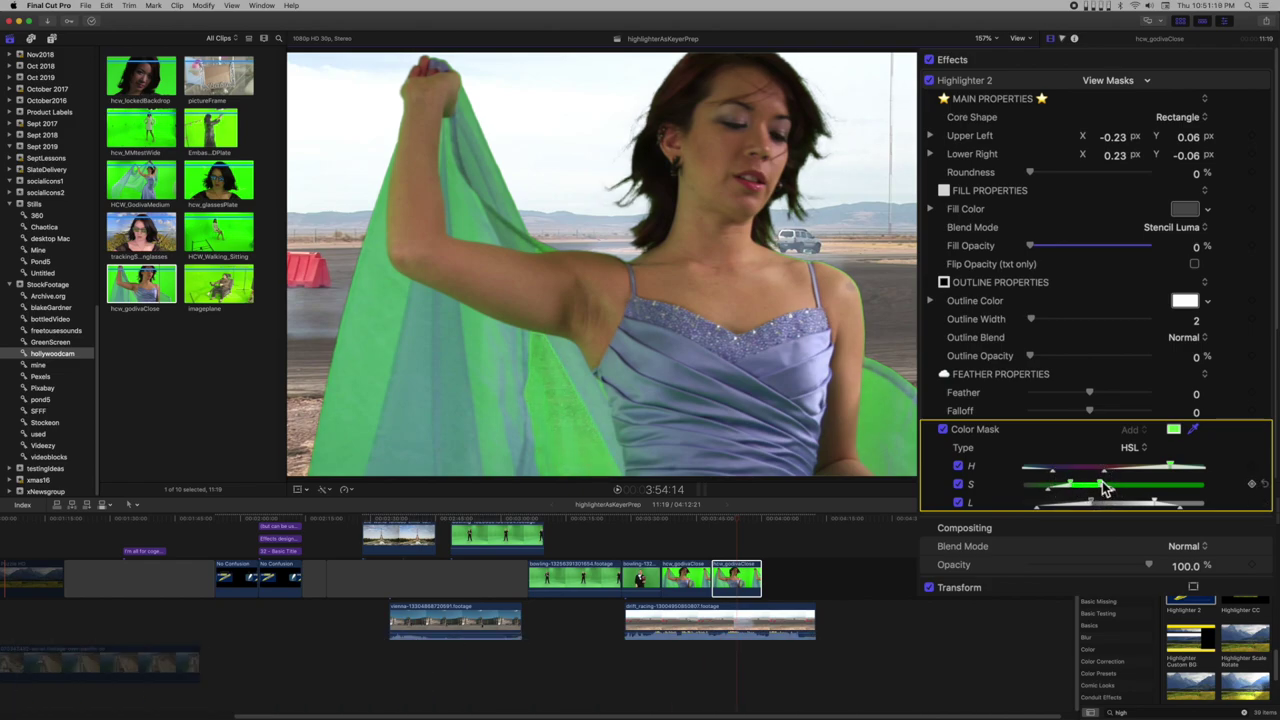
pyautogui.moveTo(1103, 487); pyautogui.dragTo(1146, 486)
pyautogui.moveTo(1070, 487)
pyautogui.mouseDown()
pyautogui.moveTo(1082, 487)
pyautogui.moveTo(1030, 502)
pyautogui.moveTo(1041, 503)
pyautogui.mouseUp()
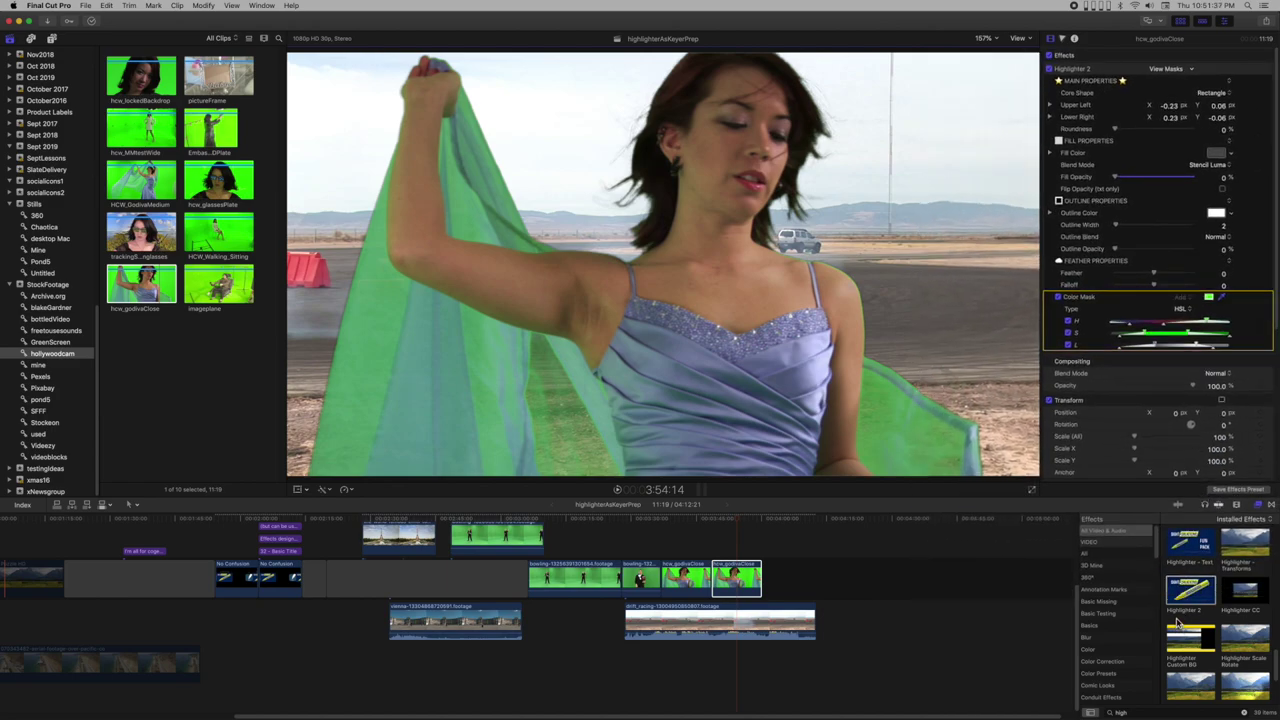
# Apply the Highlighter - Alpha Fringe Tool with Edge Contrast 0.95 and Contrast raised to 1.26.
pyautogui.scroll(5, 1190, 590)
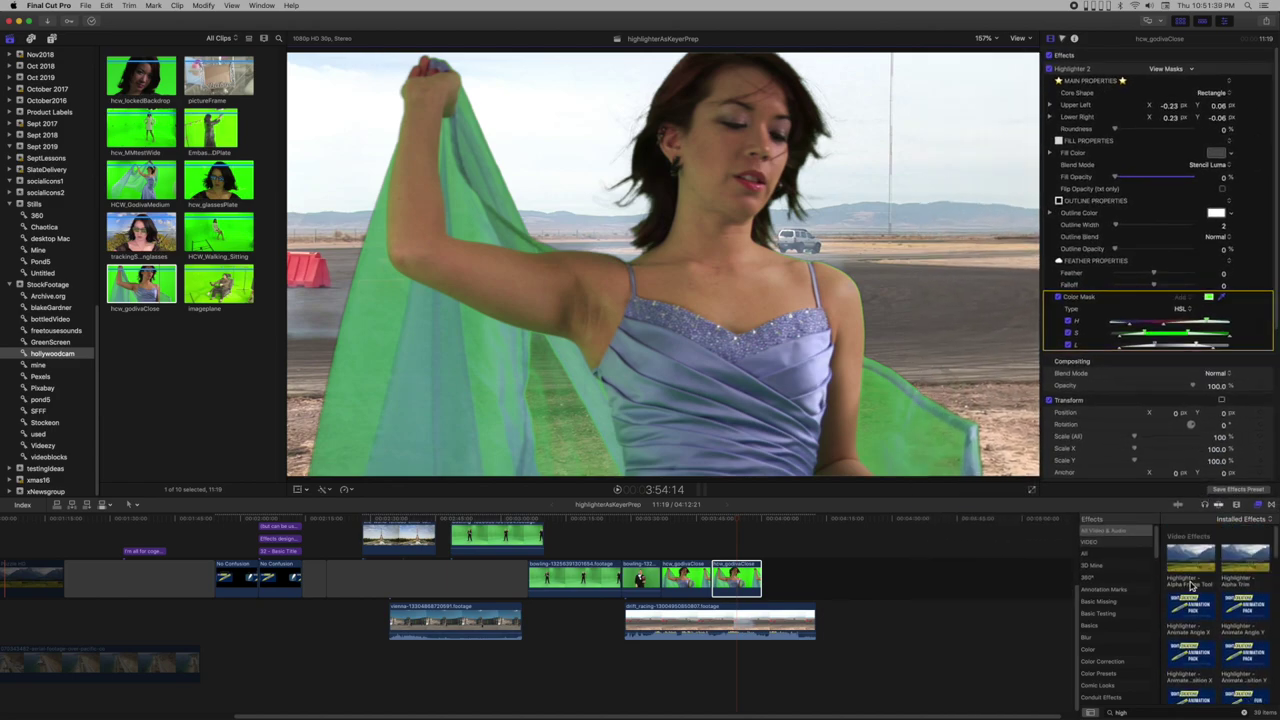
pyautogui.moveTo(1190, 578); pyautogui.dragTo(745, 579)
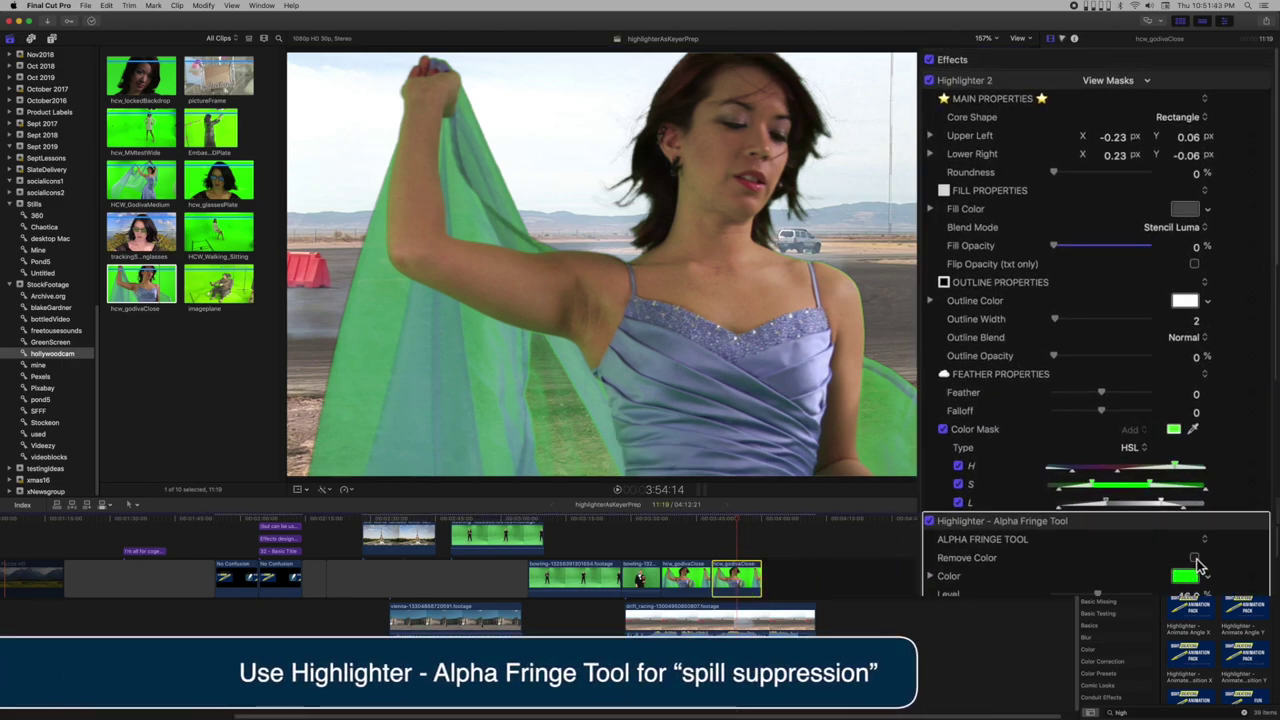
pyautogui.scroll(-8, 1199, 567)
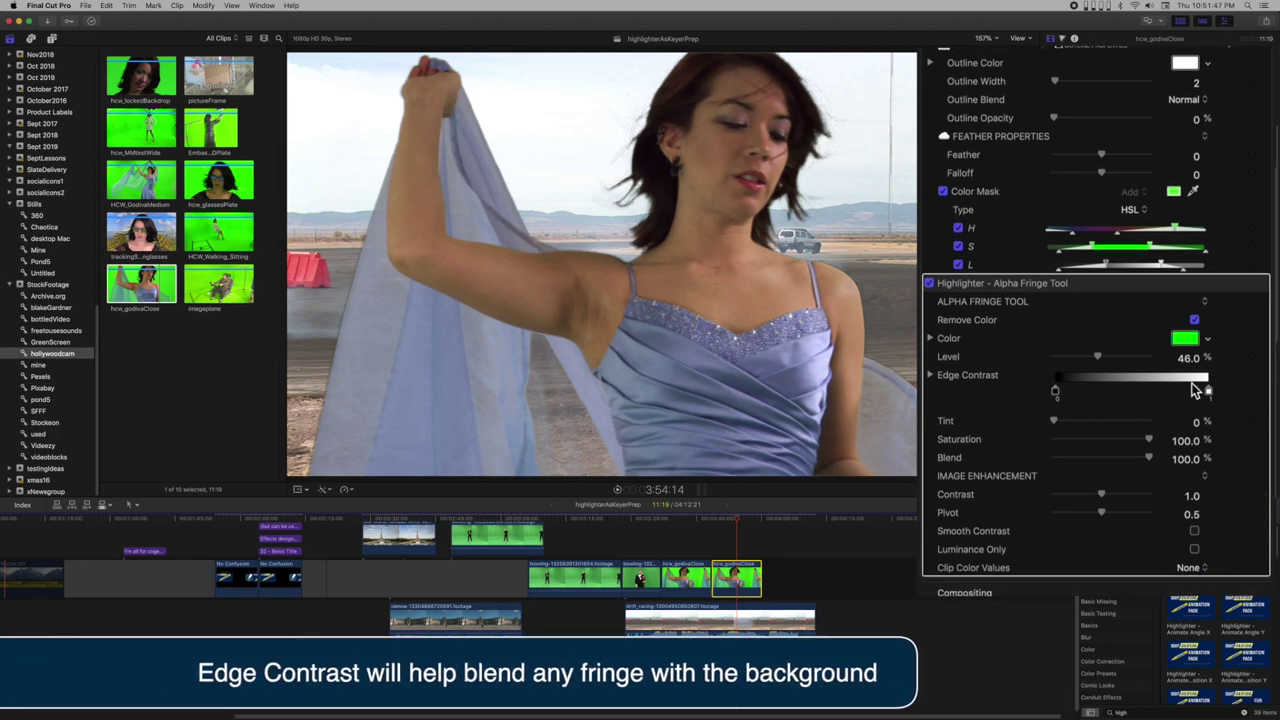
pyautogui.moveTo(1210, 390); pyautogui.dragTo(1208, 401)
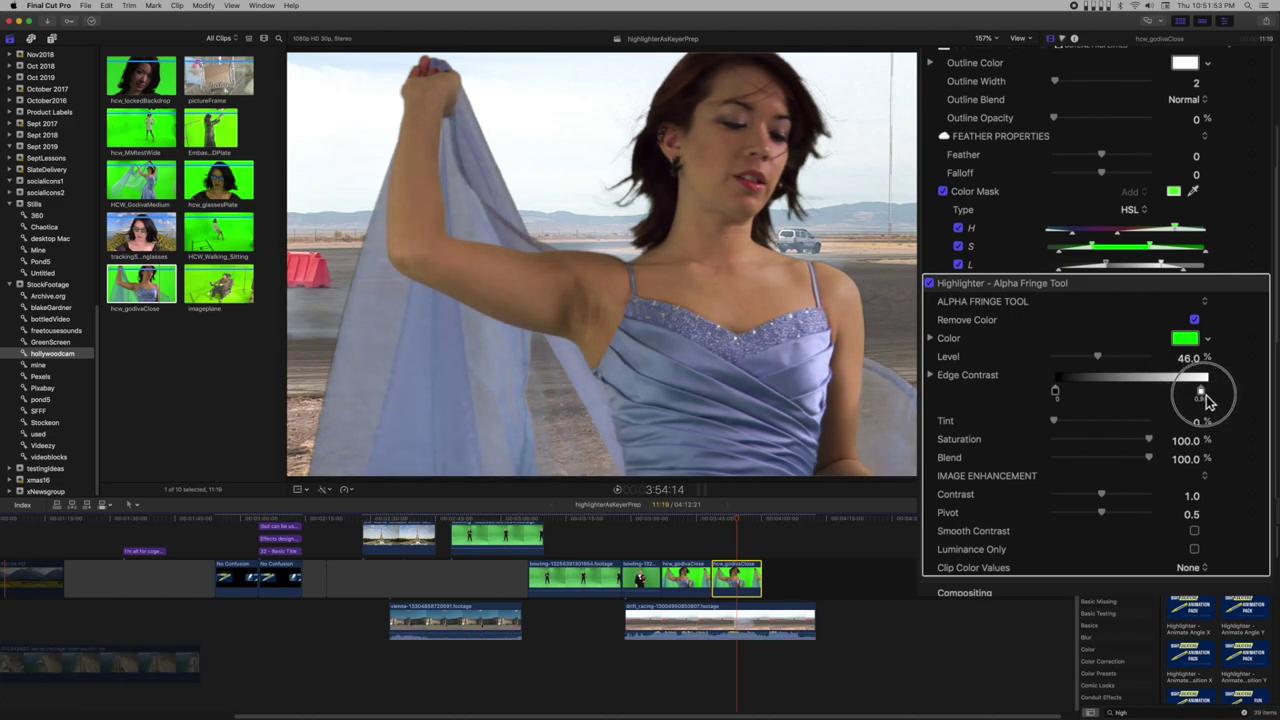
pyautogui.moveTo(1102, 495)
pyautogui.mouseDown()
pyautogui.moveTo(1112, 500)
pyautogui.moveTo(1058, 530)
pyautogui.mouseUp()
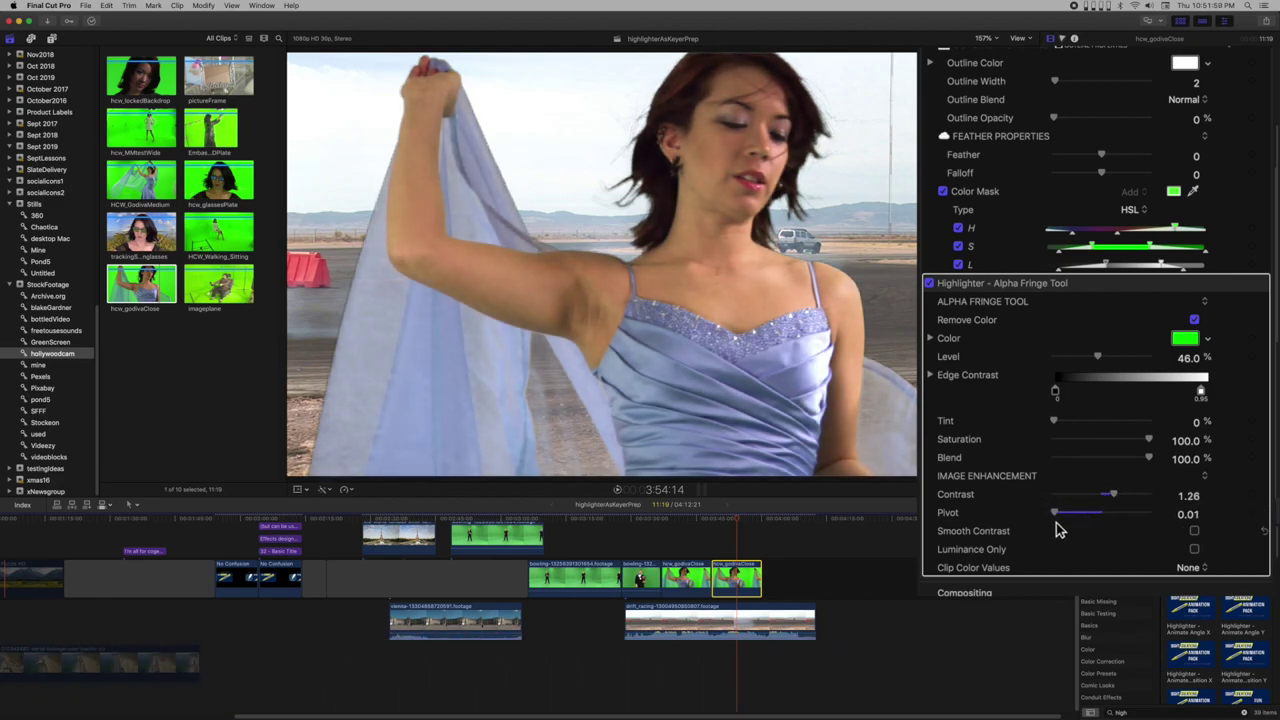
# Toggle Smooth Contrast on and back off, then step through frames to check the key.
pyautogui.click(1195, 532)
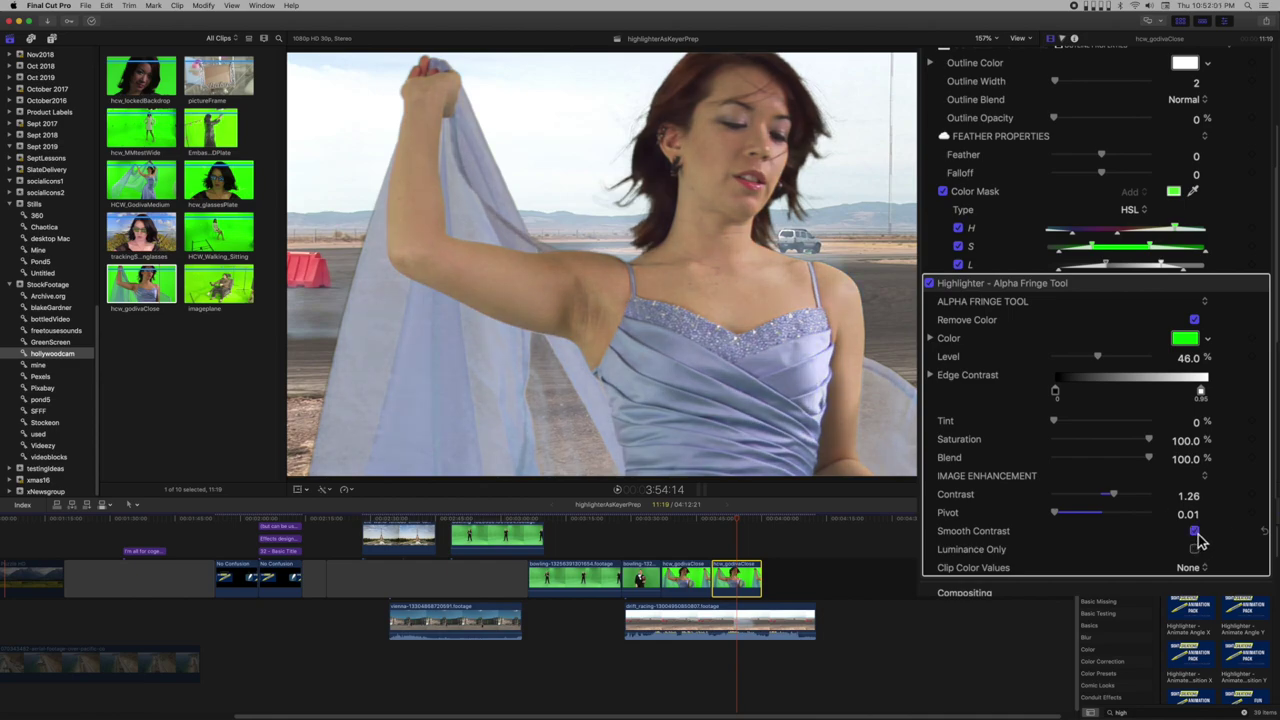
pyautogui.click(1196, 533)
pyautogui.moveTo(743, 526); pyautogui.dragTo(757, 527)
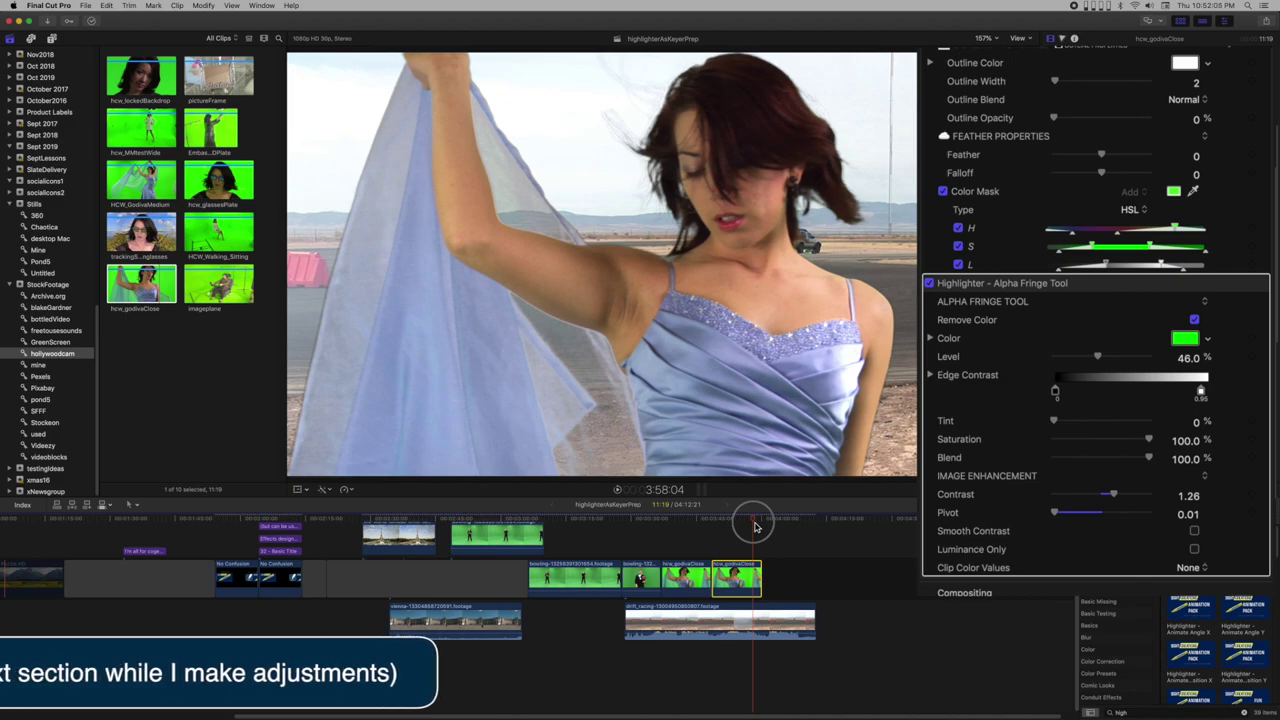
pyautogui.press('Right')
pyautogui.press('Right')
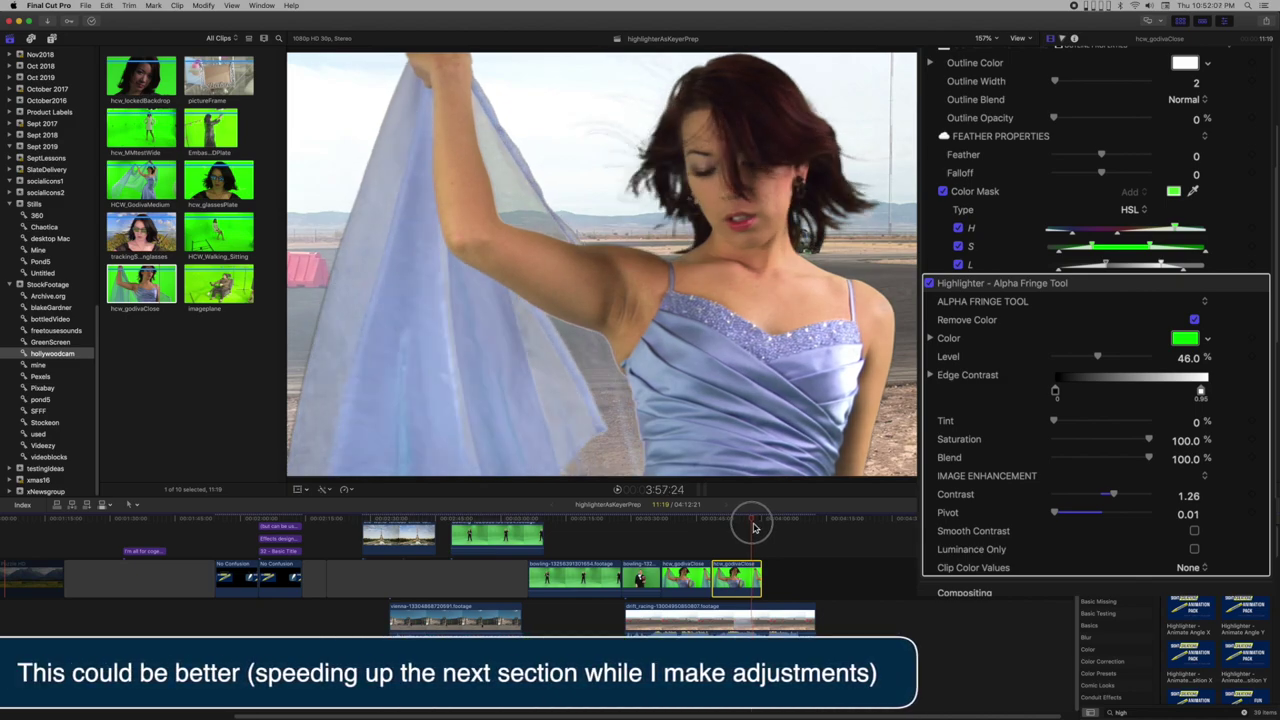
pyautogui.press('Right')
pyautogui.press('Right')
pyautogui.press('Right')
pyautogui.press('Right')
pyautogui.press('Right')
pyautogui.click(757, 527)
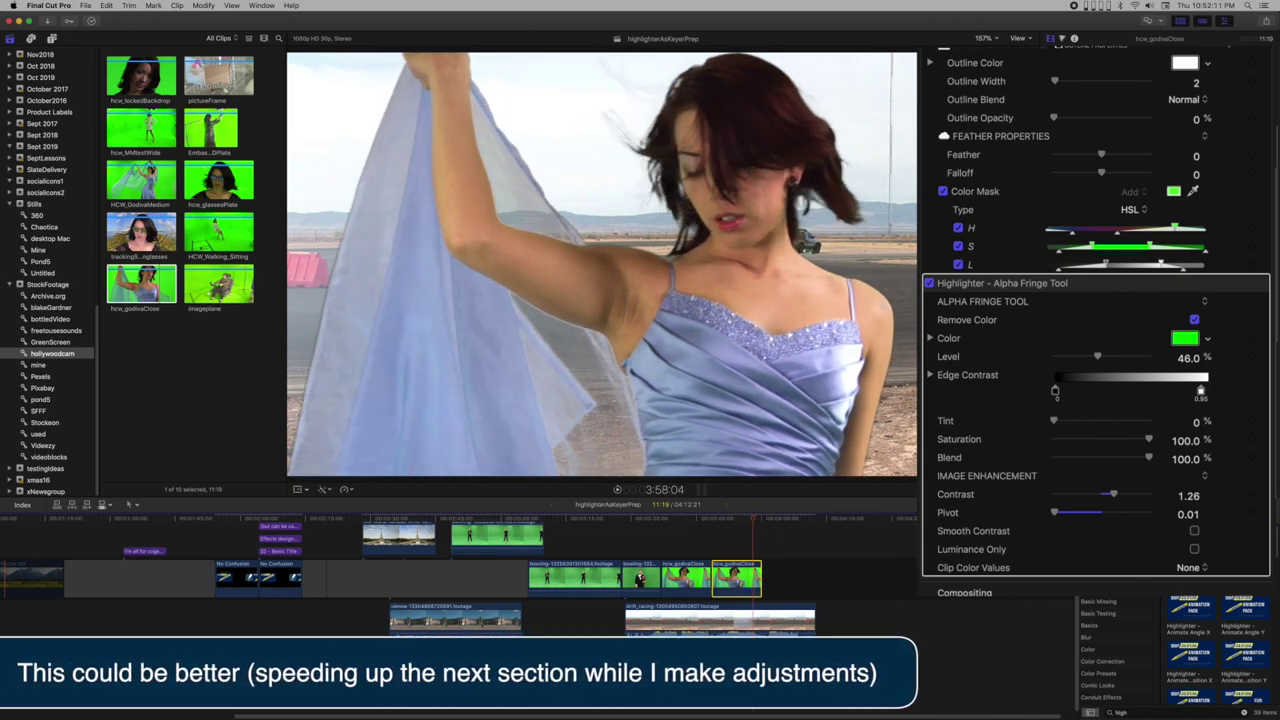
# Retune the HSL mask's saturation and lightness ranges for the veil while replaying the clip.
pyautogui.moveTo(1062, 259); pyautogui.dragTo(1055, 265)
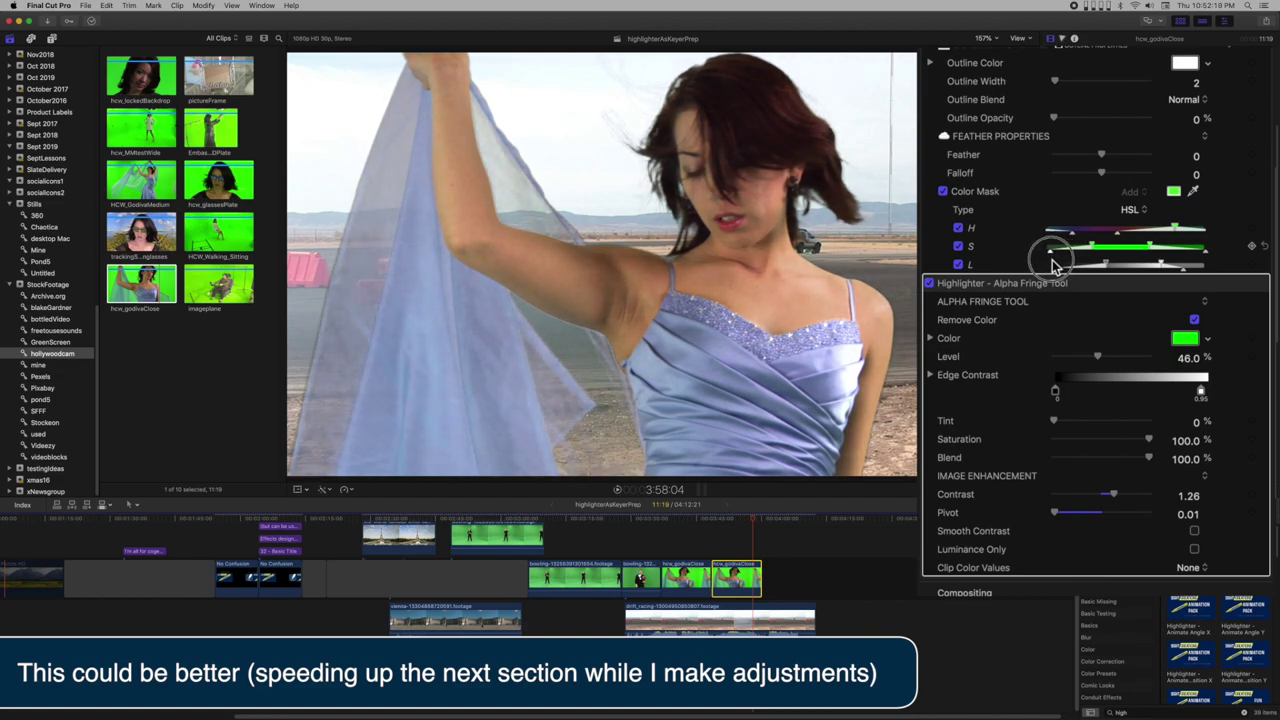
pyautogui.press('space')
pyautogui.press('j')
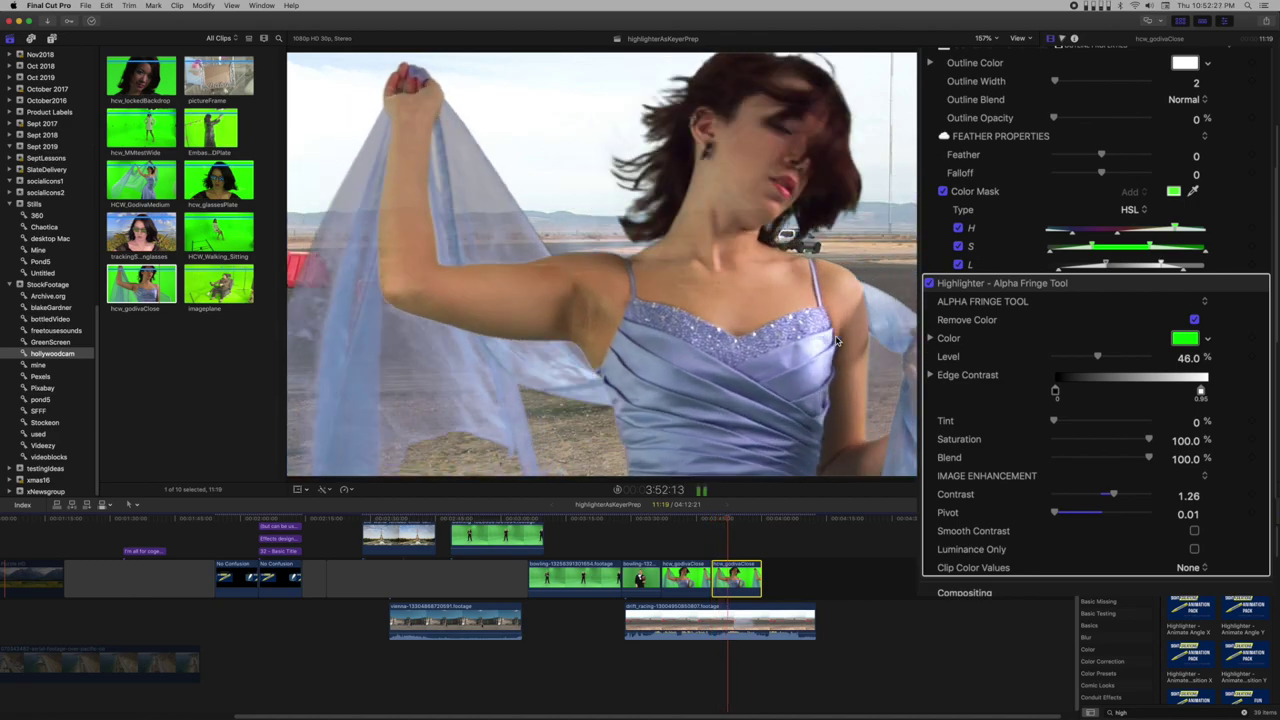
pyautogui.press('space')
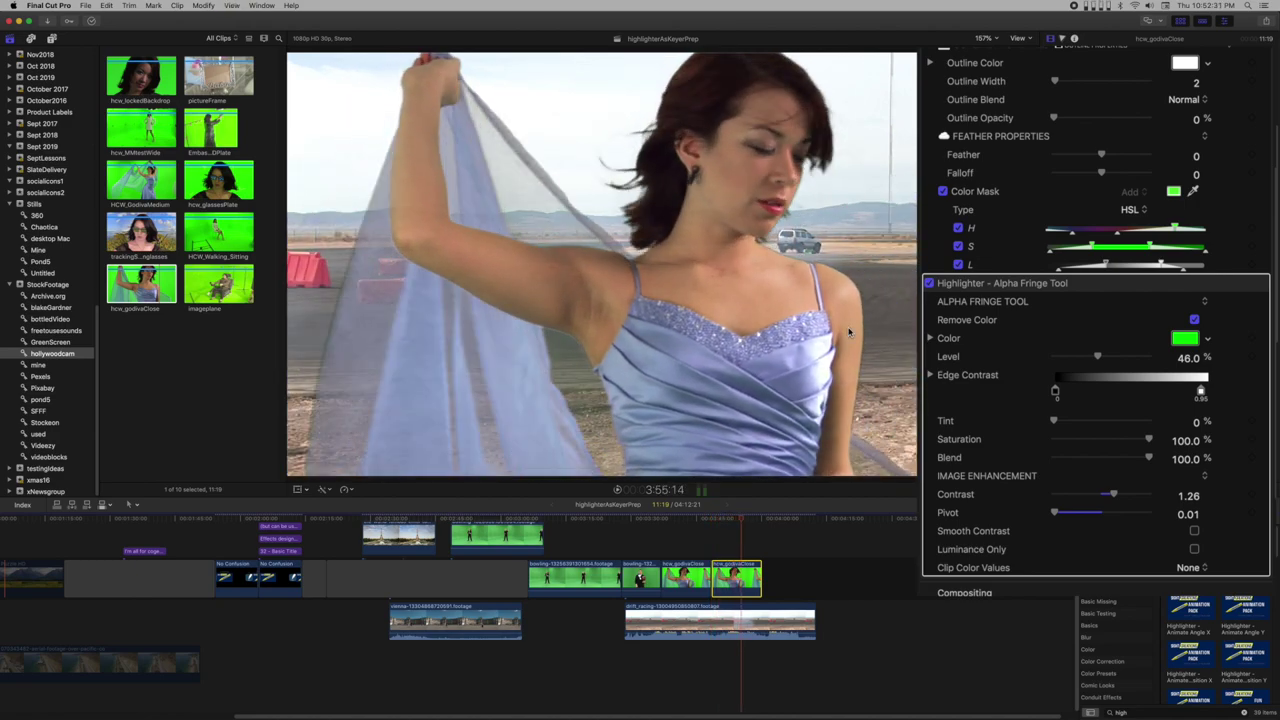
pyautogui.moveTo(1052, 258); pyautogui.dragTo(1068, 262)
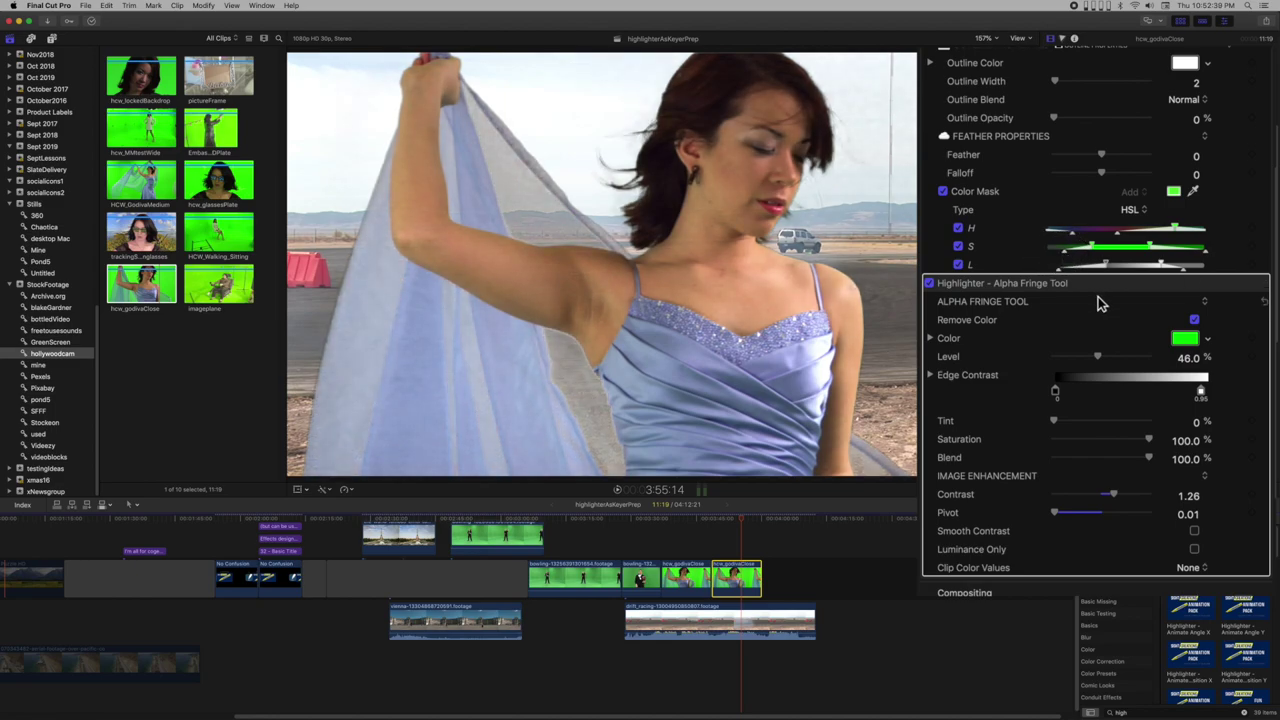
pyautogui.moveTo(1063, 270); pyautogui.dragTo(1118, 268)
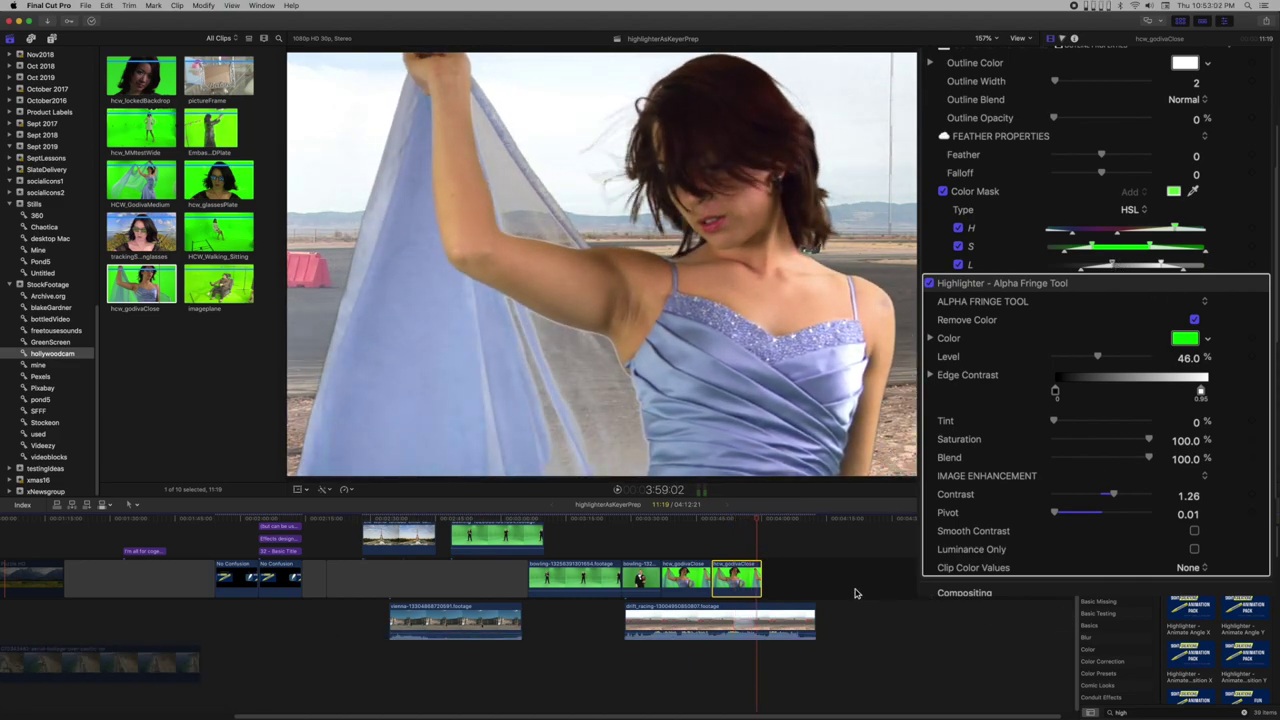
# Duplicate the dancer clip after the original and switch off the copy's Alpha Fringe Tool.
pyautogui.moveTo(740, 581); pyautogui.dragTo(790, 586)
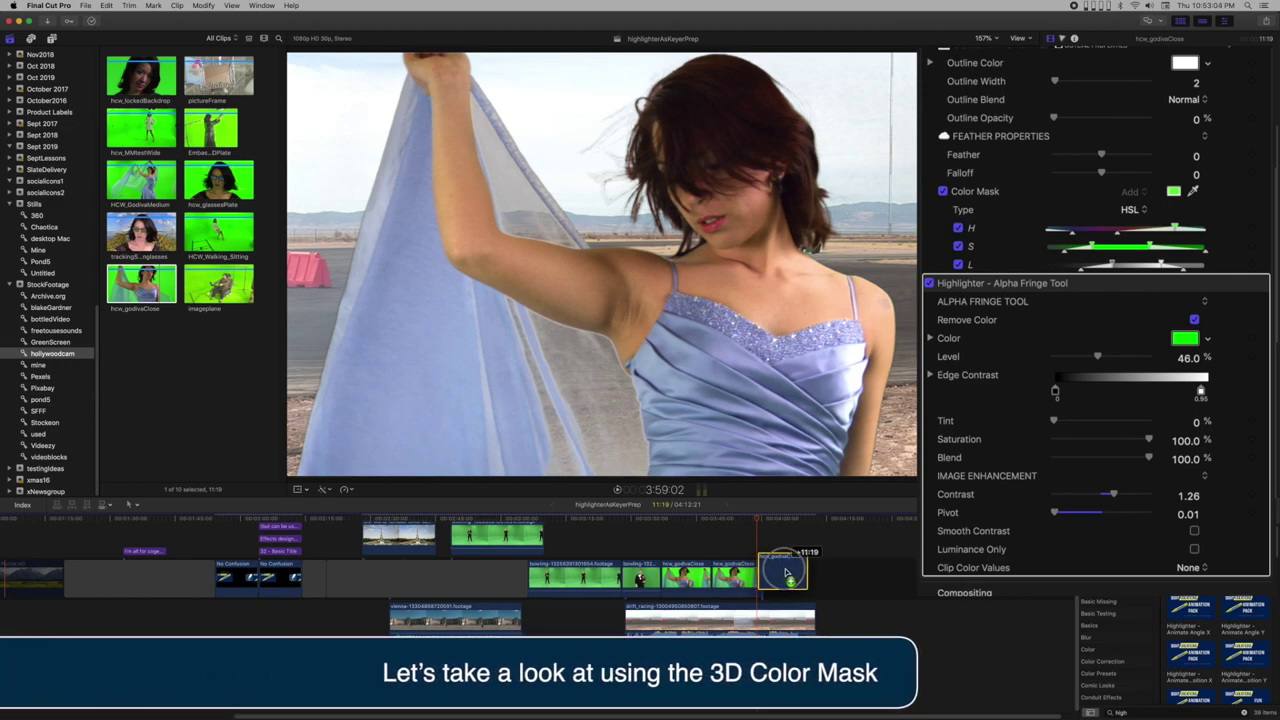
pyautogui.click(789, 573)
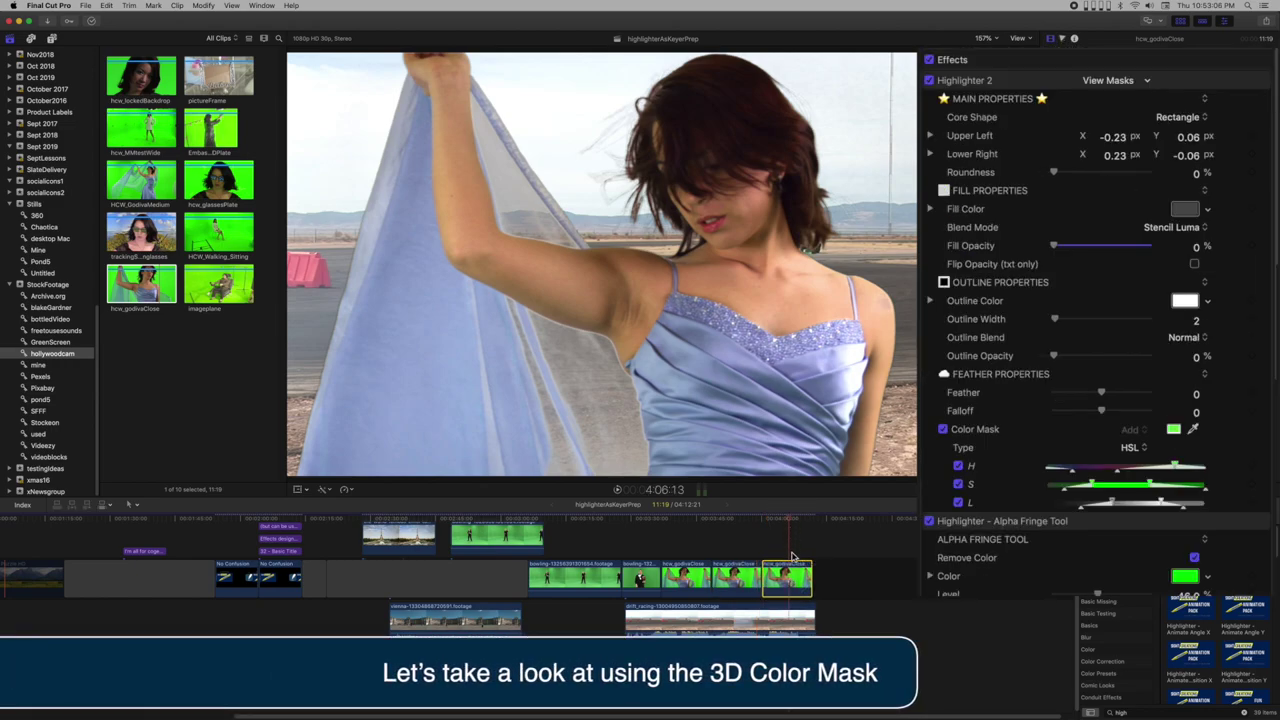
pyautogui.click(1016, 530)
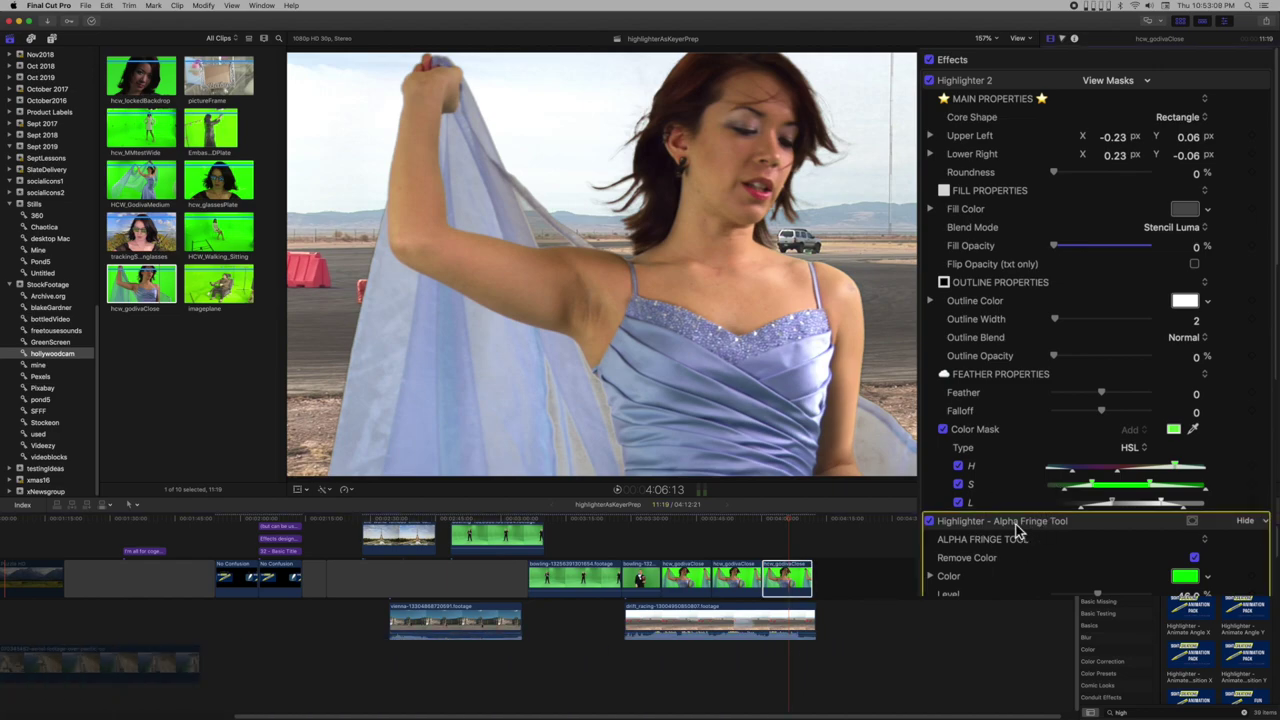
pyautogui.click(929, 522)
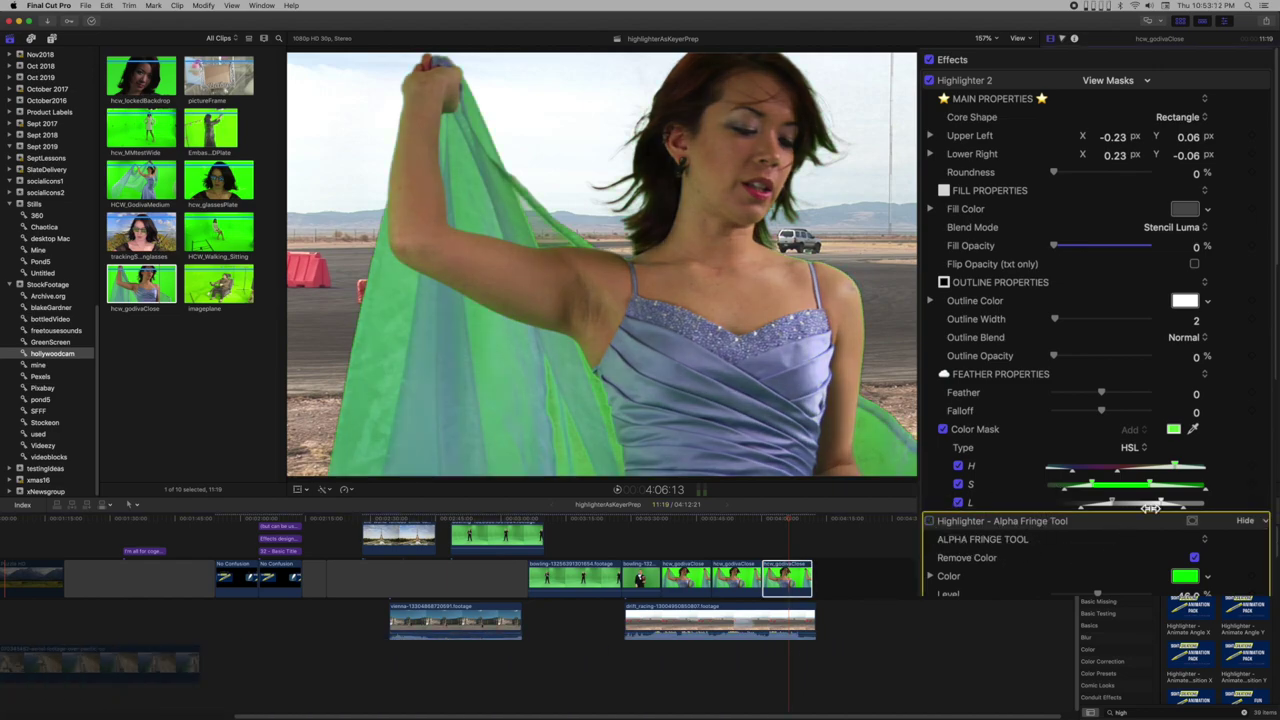
pyautogui.click(1267, 79)
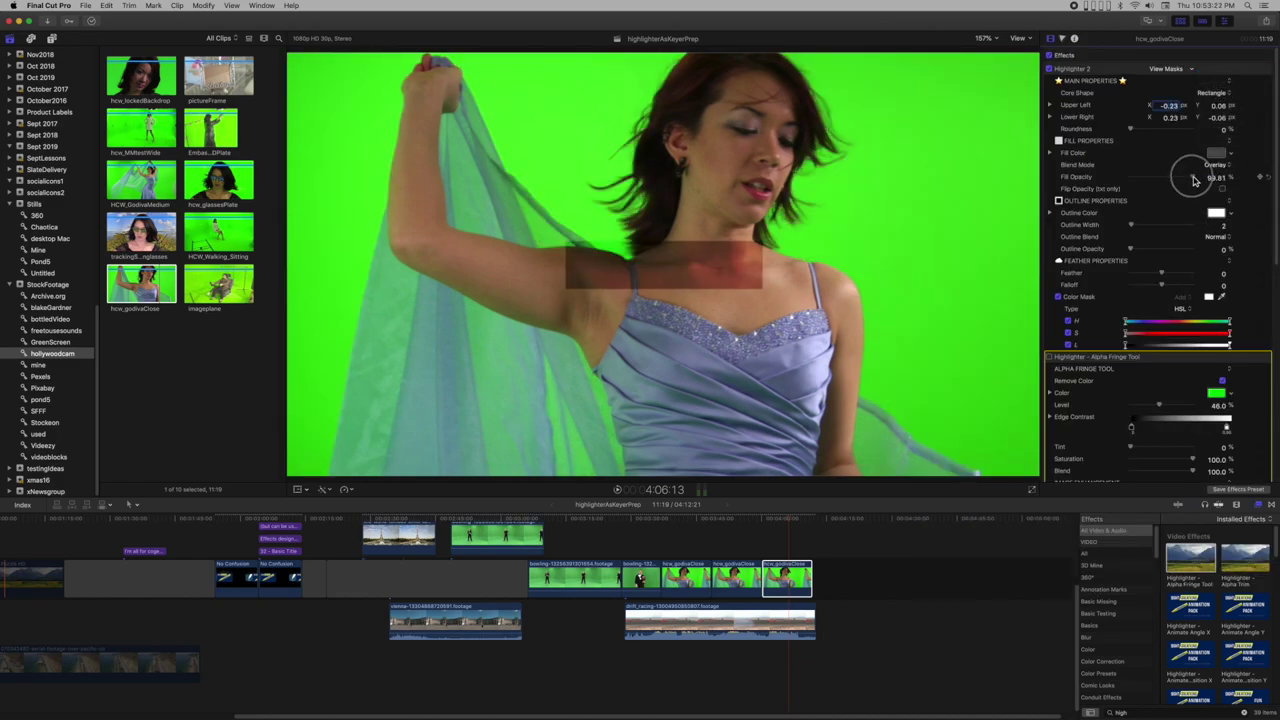
# Set the duplicate's Highlighter fill opacity to 0% and its color mask type to 3D.
pyautogui.moveTo(1194, 177); pyautogui.dragTo(1104, 178)
pyautogui.click(1180, 310)
pyautogui.click(1183, 301)
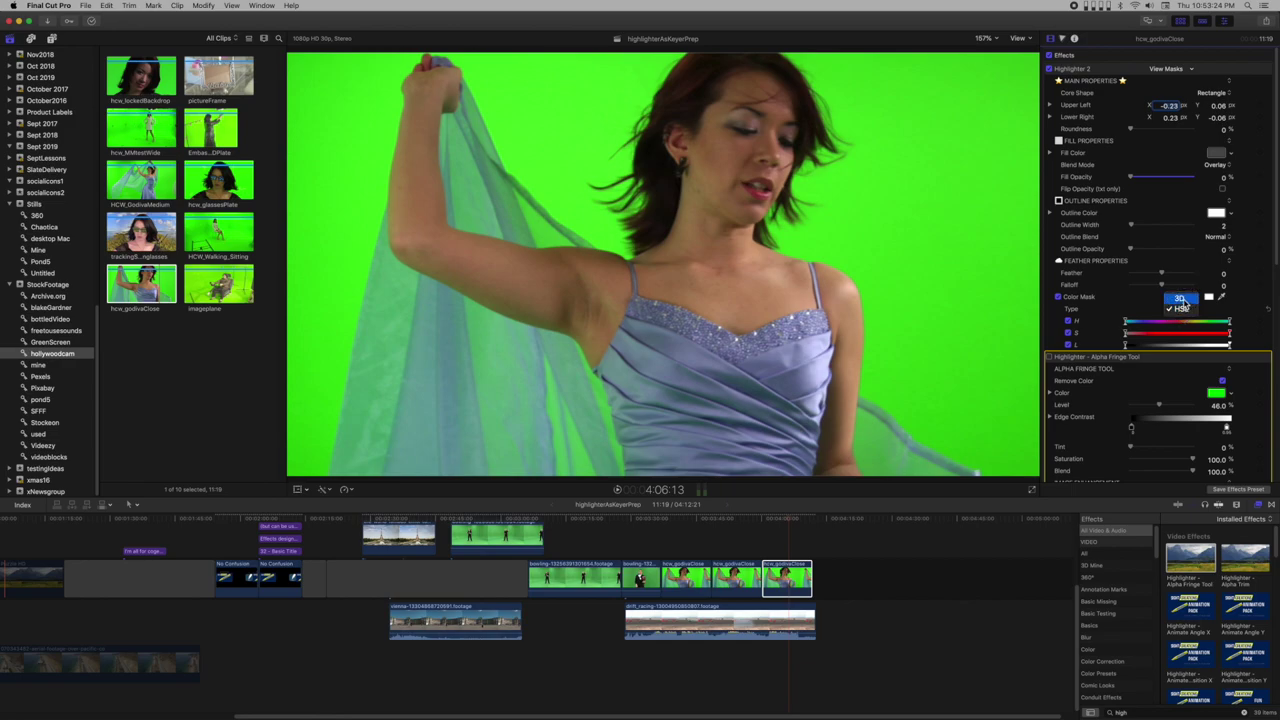
# Sample the green screen in several spots for the 3D color mask.
pyautogui.click(1082, 302)
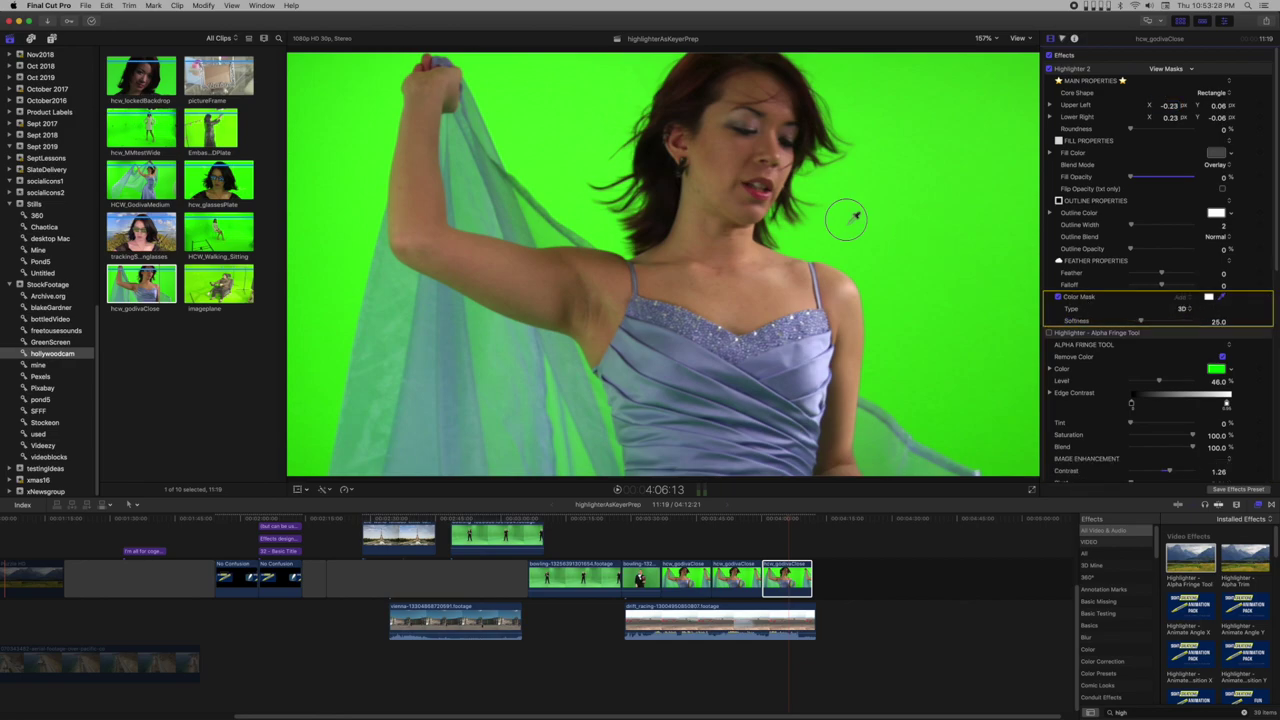
pyautogui.click(847, 218)
pyautogui.moveTo(1010, 437); pyautogui.dragTo(996, 433)
pyautogui.moveTo(566, 155); pyautogui.dragTo(562, 156)
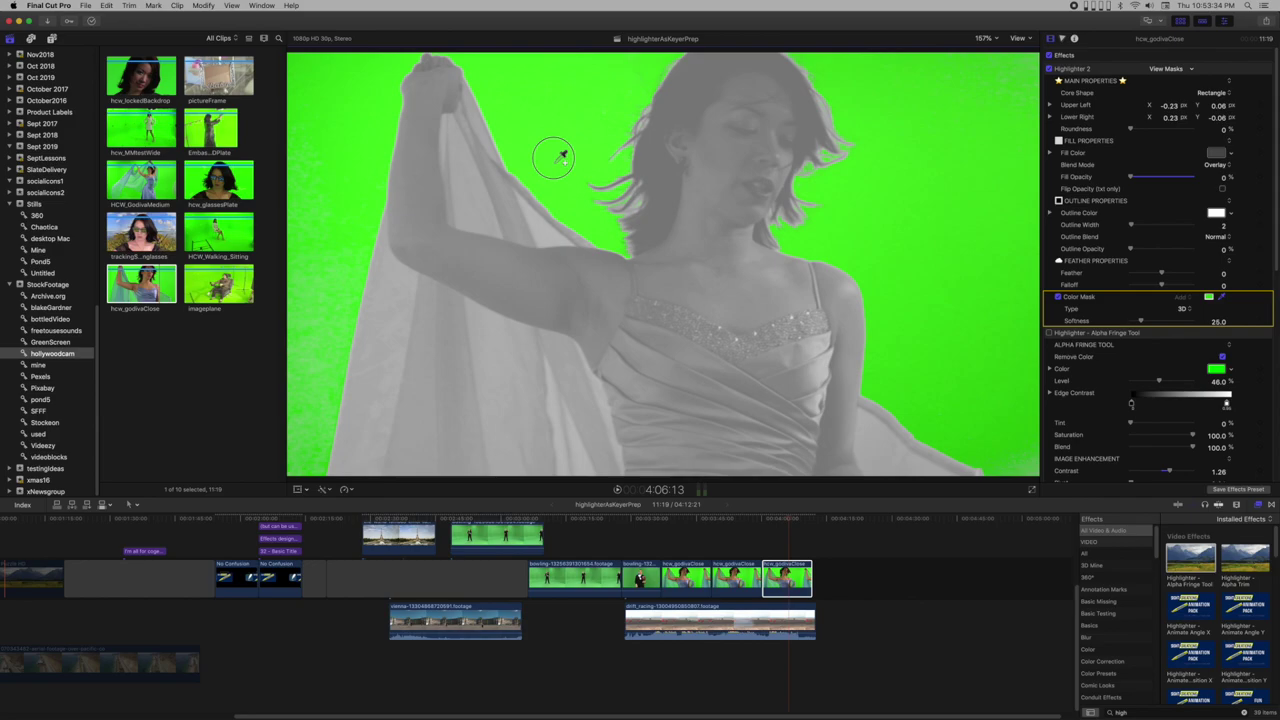
pyautogui.moveTo(563, 155); pyautogui.dragTo(940, 210)
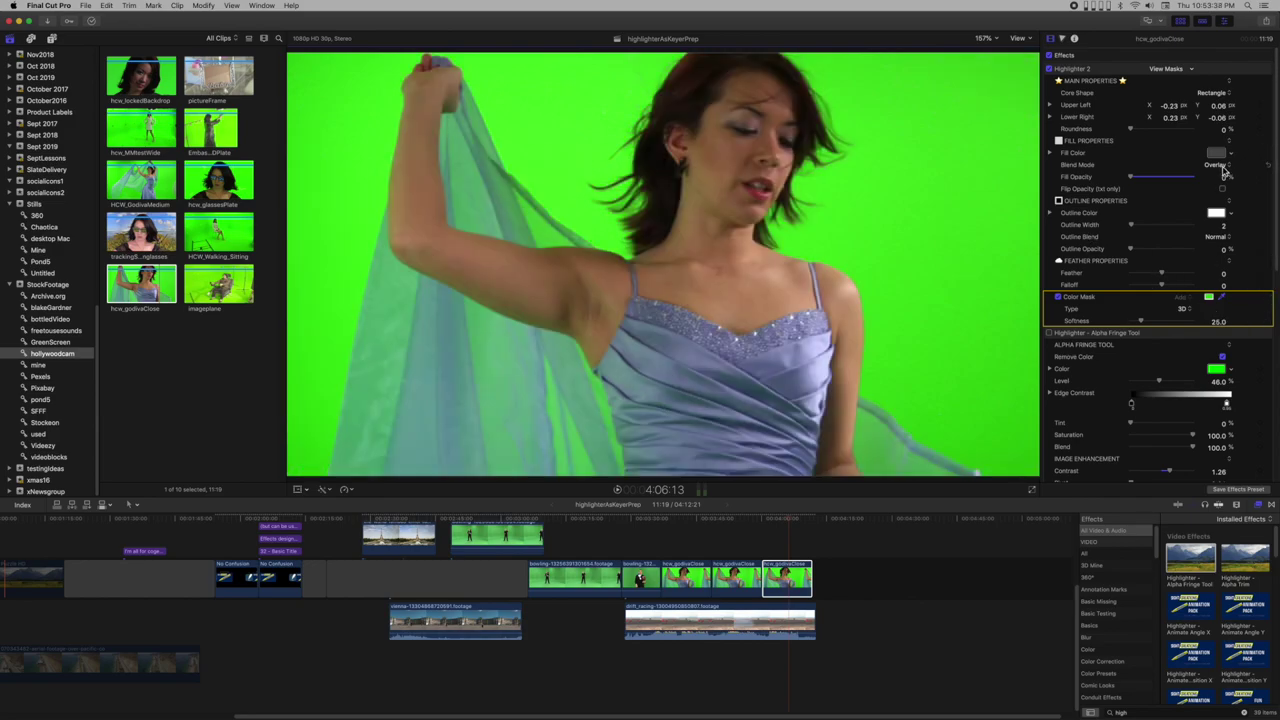
pyautogui.click(1224, 170)
# Blend the duplicate as Stencil Luma, set mask Softness to 150, and re-enable the Alpha Fringe Tool.
pyautogui.click(1230, 269)
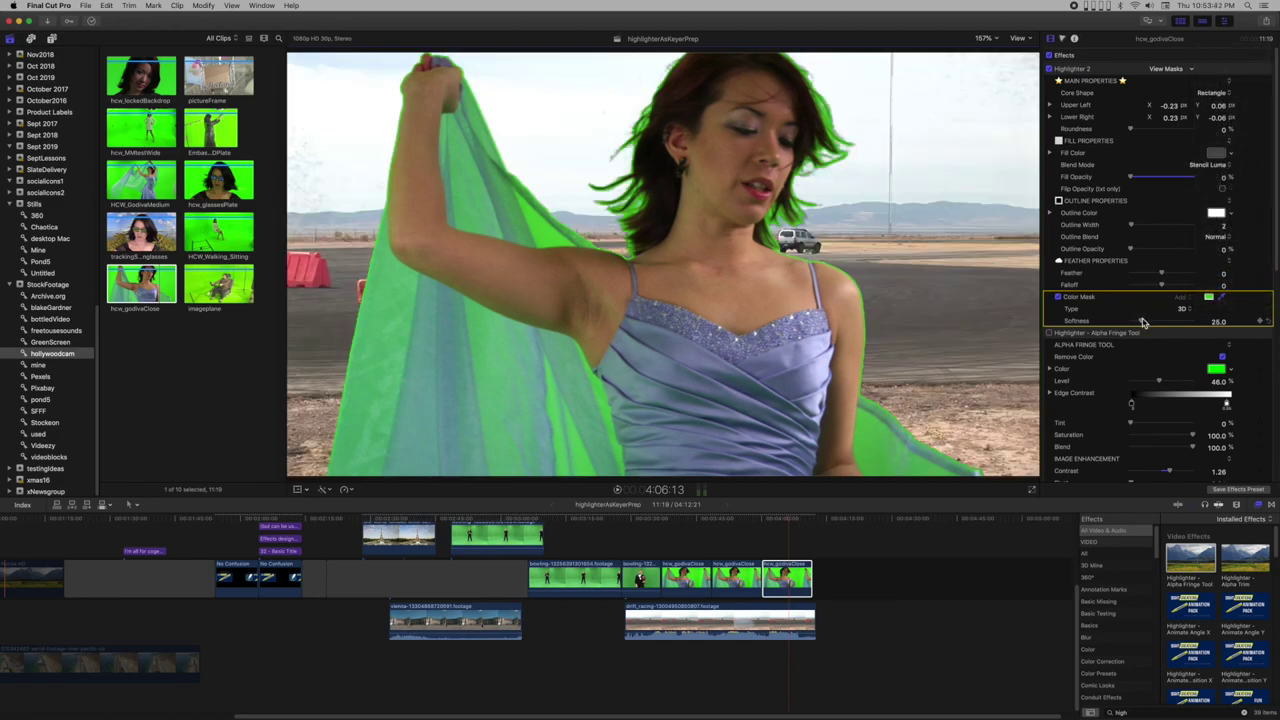
pyautogui.moveTo(1143, 322)
pyautogui.mouseDown()
pyautogui.moveTo(1205, 330)
pyautogui.moveTo(1193, 330)
pyautogui.mouseUp()
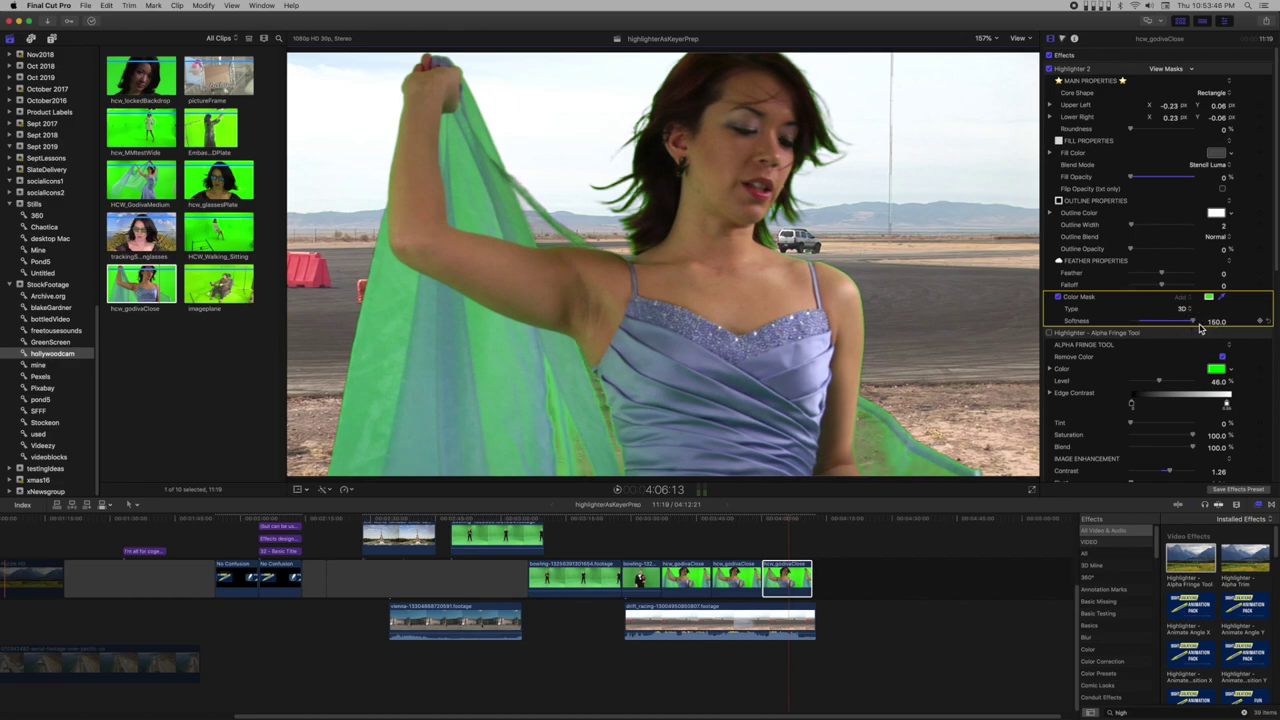
pyautogui.scroll(-2, 1150, 310)
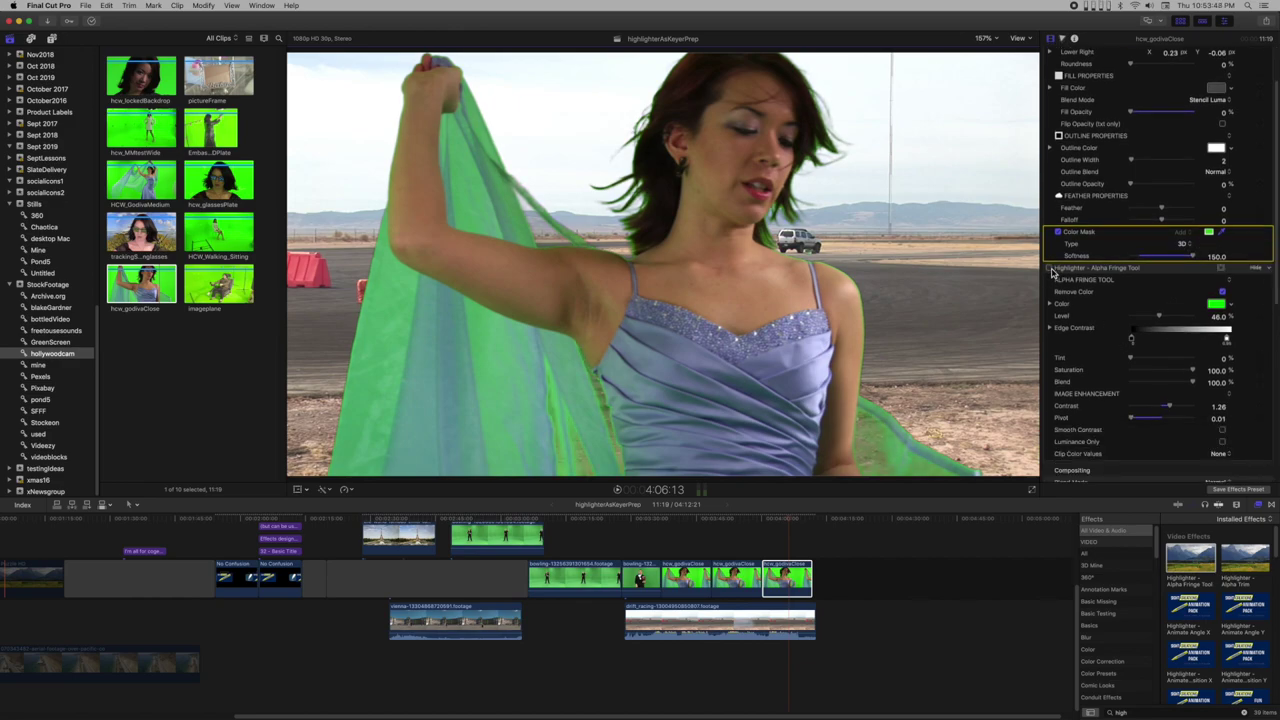
pyautogui.click(1050, 269)
pyautogui.scroll(-1, 1176, 330)
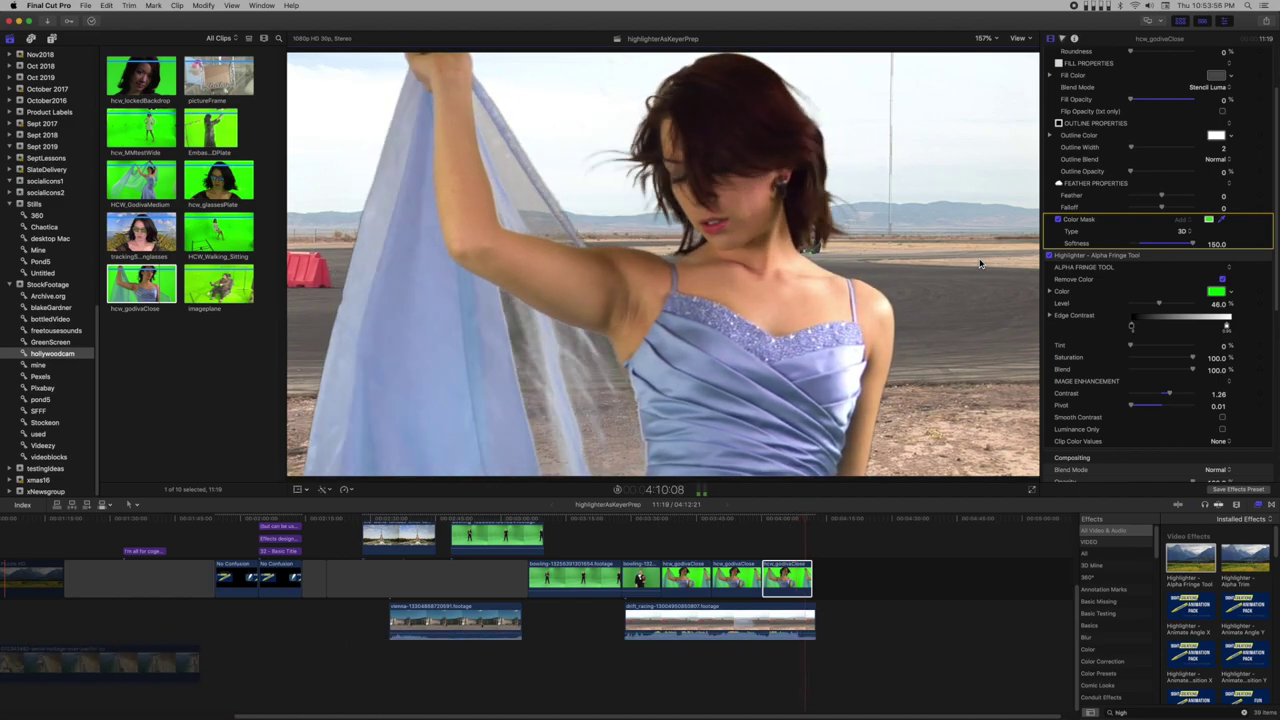
pyautogui.press('shift+super+f')
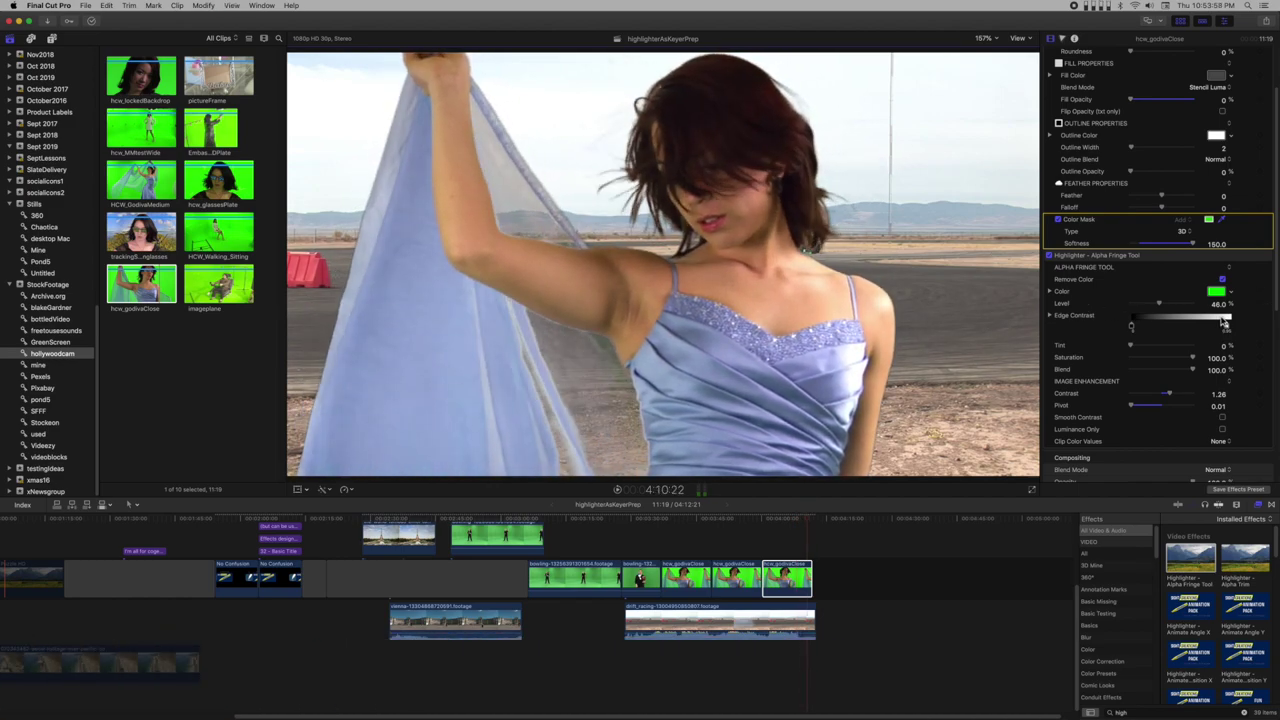